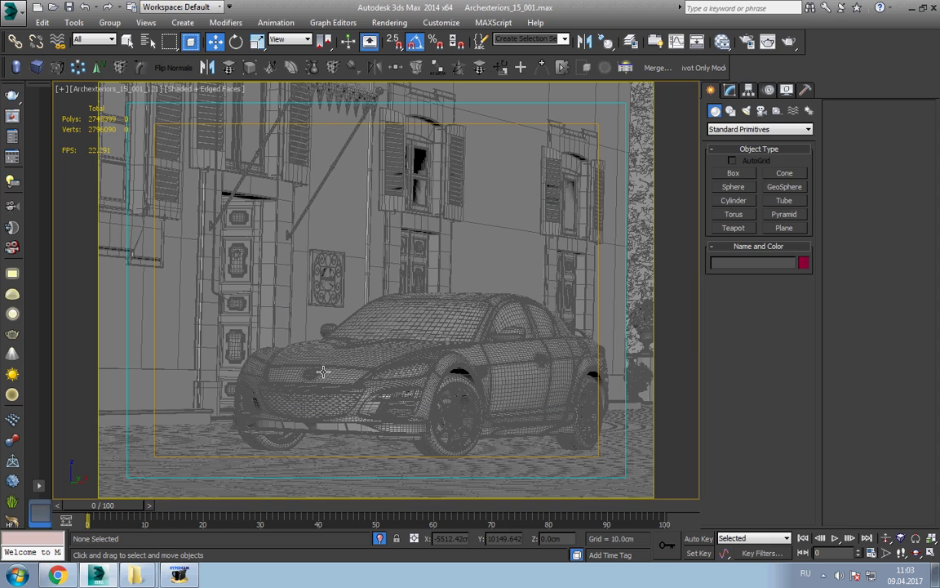
Select the car and switch the viewport to Top view with Safe Frame off
{"action": "left_click", "coordinate": [414, 372]}
{"action": "key", "text": "p"}
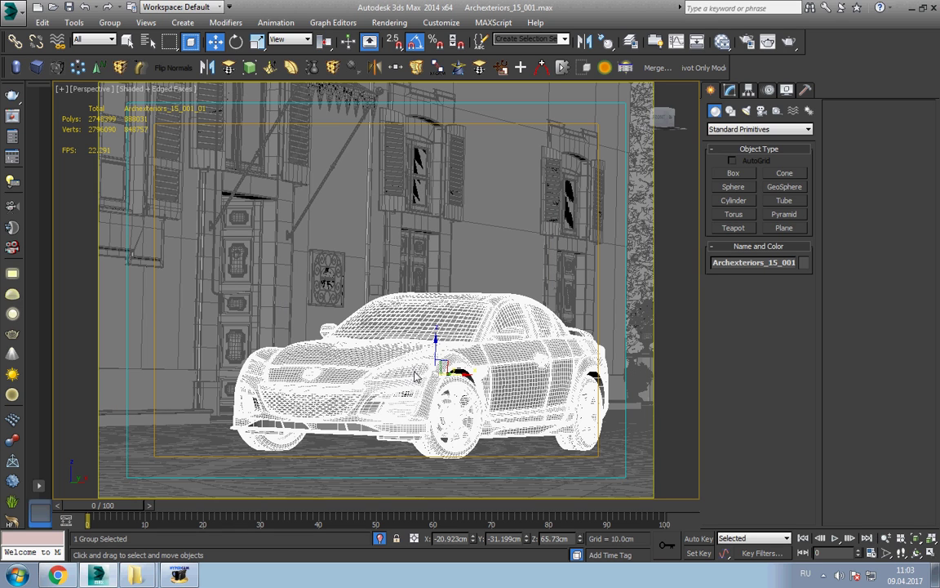
{"action": "key", "text": "c"}
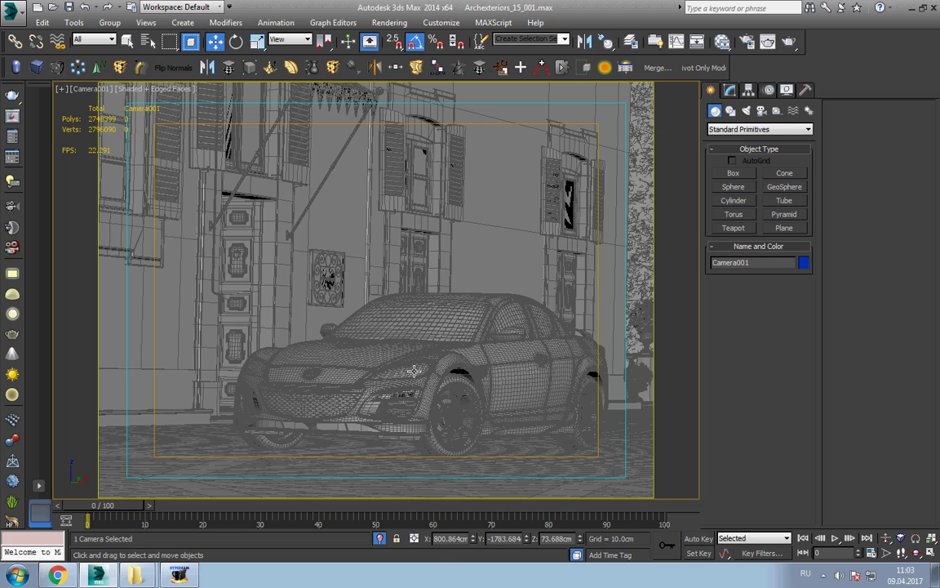
{"action": "key", "text": "t"}
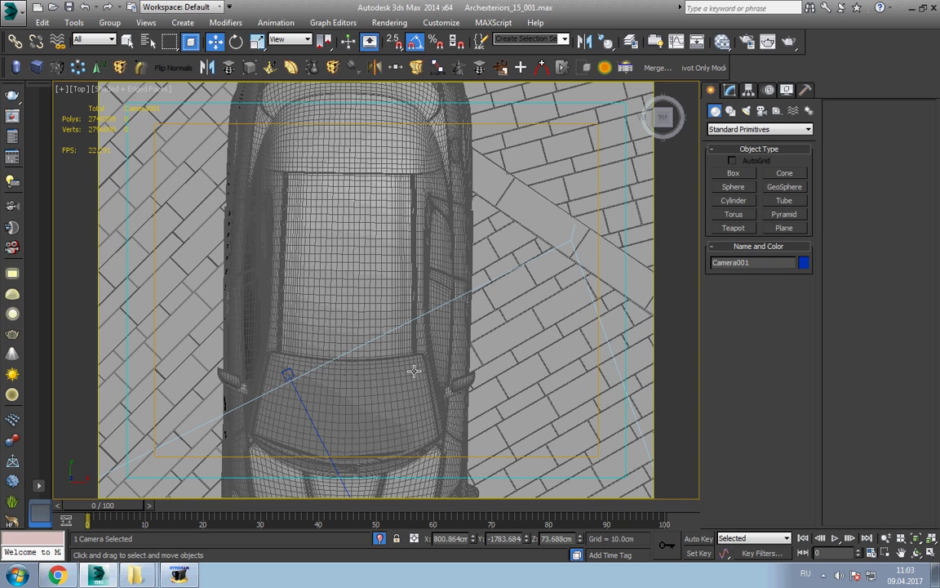
{"action": "key", "text": "shift+f"}
Deselect, then zoom and orbit to a close-up of the paving around the yellow dome light
{"action": "scroll", "coordinate": [414, 372], "scroll_direction": "down", "scroll_amount": 4}
{"action": "scroll", "coordinate": [414, 371], "scroll_direction": "down", "scroll_amount": 4}
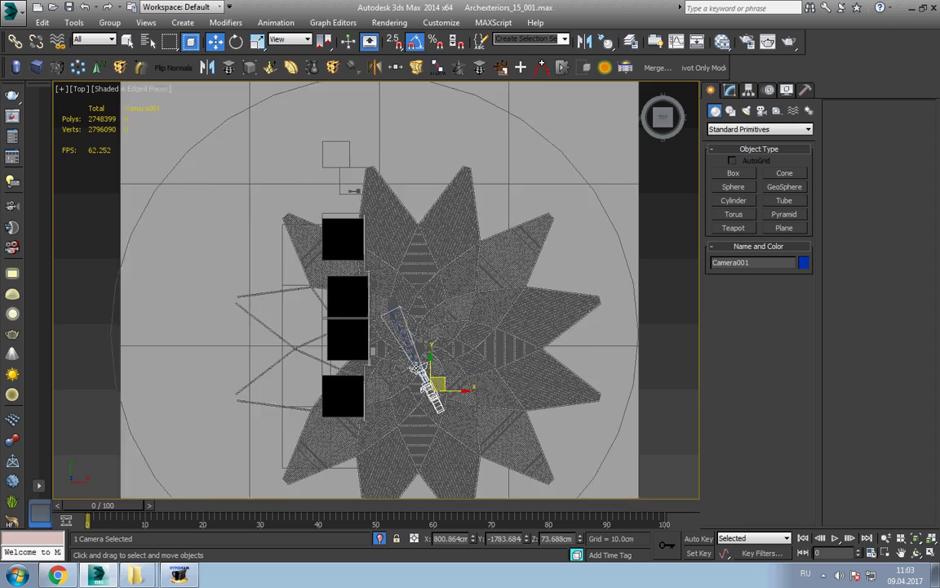
{"action": "scroll", "coordinate": [414, 371], "scroll_direction": "down", "scroll_amount": 2}
{"action": "left_click", "coordinate": [633, 391]}
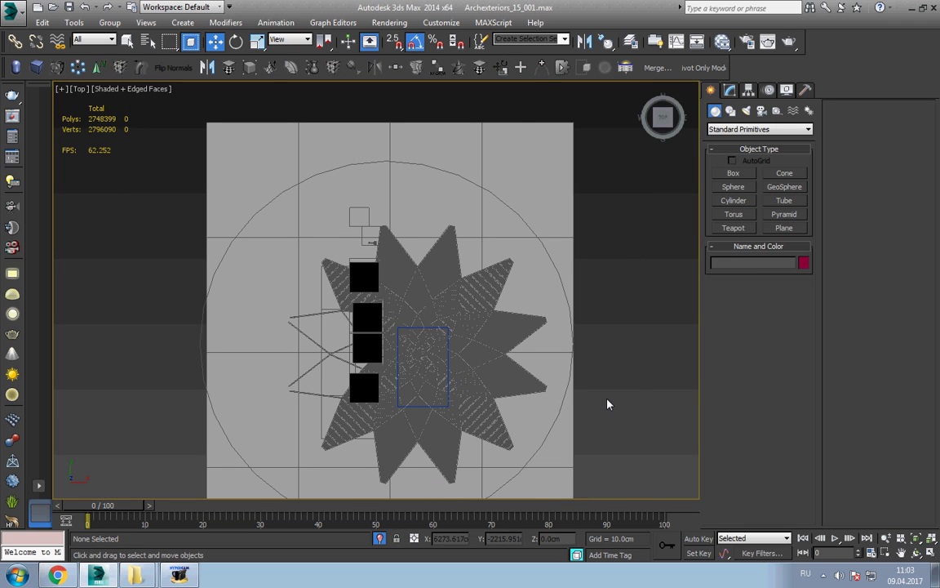
{"action": "scroll", "coordinate": [408, 352], "scroll_direction": "down", "scroll_amount": 3}
{"action": "middle_click_drag", "start_coordinate": [409, 353], "coordinate": [435, 258], "text": "alt"}
{"action": "scroll", "coordinate": [434, 341], "scroll_direction": "up", "scroll_amount": 4}
{"action": "scroll", "coordinate": [440, 371], "scroll_direction": "up", "scroll_amount": 2}
{"action": "mouse_move", "coordinate": [440, 371]}
{"action": "middle_mouse_down", "text": "alt"}
{"action": "mouse_move", "coordinate": [422, 416]}
{"action": "mouse_move", "coordinate": [430, 315]}
{"action": "middle_mouse_up", "text": "alt"}
{"action": "scroll", "coordinate": [384, 382], "scroll_direction": "up", "scroll_amount": 5}
{"action": "scroll", "coordinate": [398, 384], "scroll_direction": "up", "scroll_amount": 3}
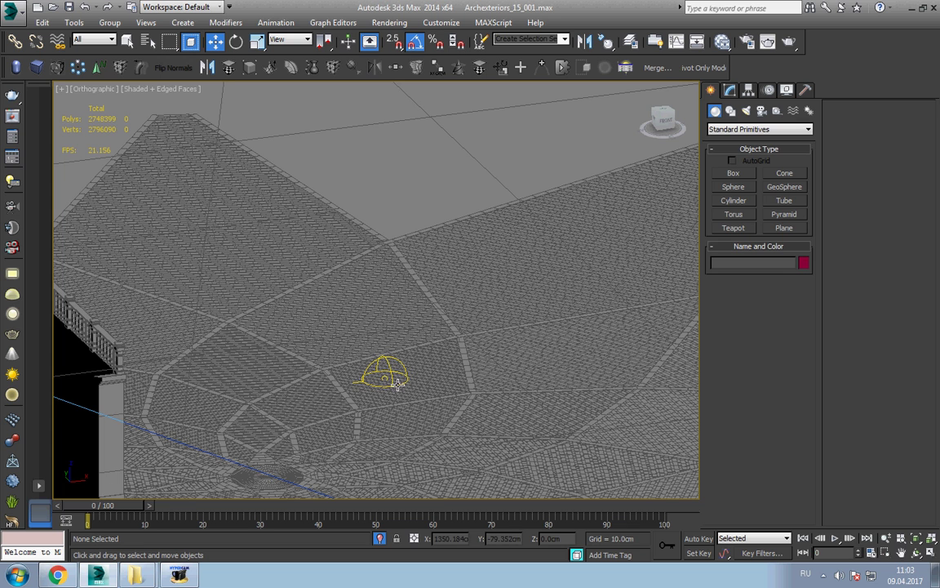
Select the floor tile covering the dome light and zoom in on it
{"action": "left_click", "coordinate": [390, 380]}
{"action": "scroll", "coordinate": [390, 380], "scroll_direction": "up", "scroll_amount": 2}
{"action": "scroll", "coordinate": [384, 376], "scroll_direction": "up", "scroll_amount": 2}
{"action": "scroll", "coordinate": [359, 359], "scroll_direction": "up", "scroll_amount": 2}
{"action": "scroll", "coordinate": [353, 365], "scroll_direction": "up", "scroll_amount": 2}
{"action": "scroll", "coordinate": [354, 364], "scroll_direction": "up", "scroll_amount": 2}
{"action": "scroll", "coordinate": [306, 377], "scroll_direction": "up", "scroll_amount": 2}
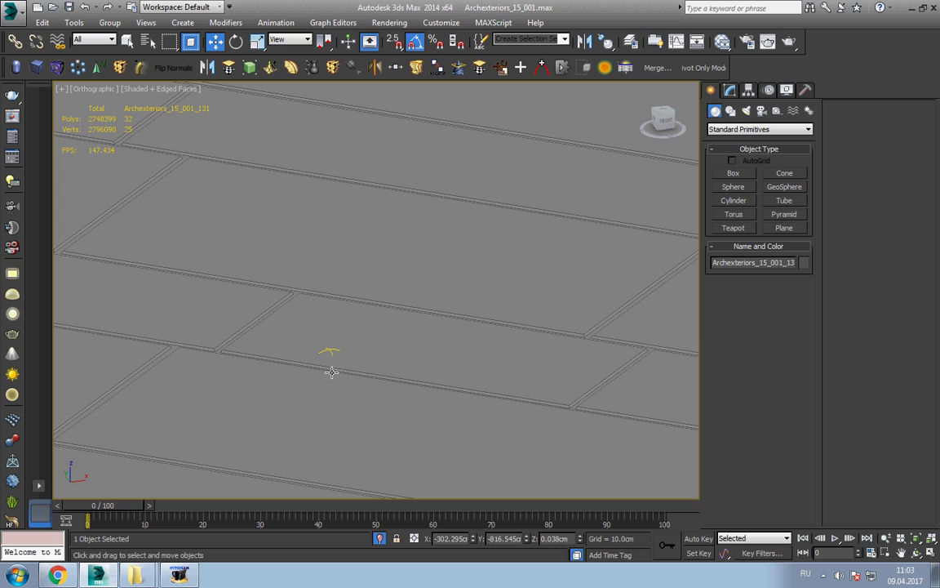
{"action": "middle_click_drag", "start_coordinate": [338, 370], "coordinate": [368, 323]}
Set the viewport shading to Facets with edges
{"action": "left_click", "coordinate": [173, 92]}
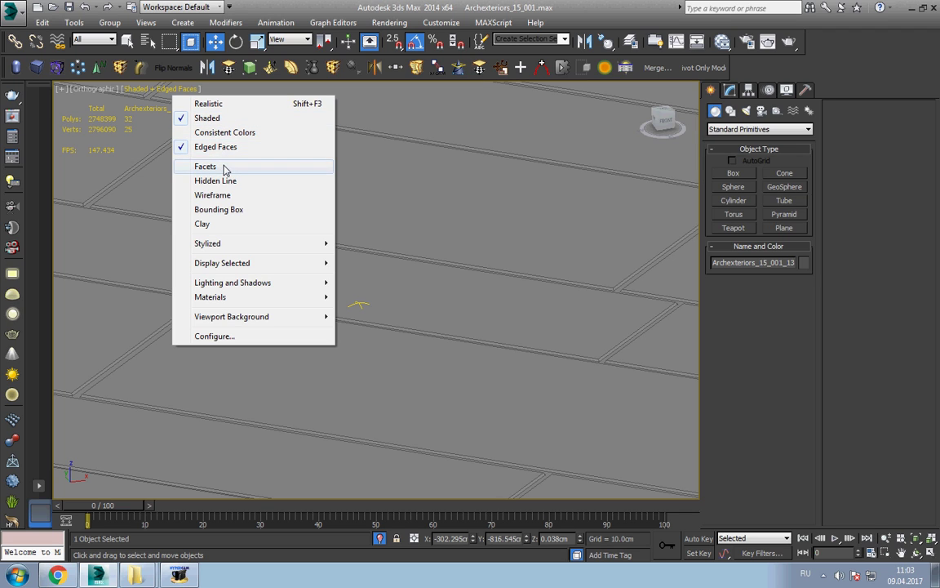
{"action": "left_click", "coordinate": [226, 167]}
{"action": "scroll", "coordinate": [360, 310], "scroll_direction": "up", "scroll_amount": 3}
{"action": "scroll", "coordinate": [361, 313], "scroll_direction": "down", "scroll_amount": 2}
{"action": "scroll", "coordinate": [361, 312], "scroll_direction": "down", "scroll_amount": 2}
{"action": "scroll", "coordinate": [359, 308], "scroll_direction": "down", "scroll_amount": 2}
Hide the three floor pieces over the dome light, then select the dome light's parameters
{"action": "right_click", "coordinate": [356, 306]}
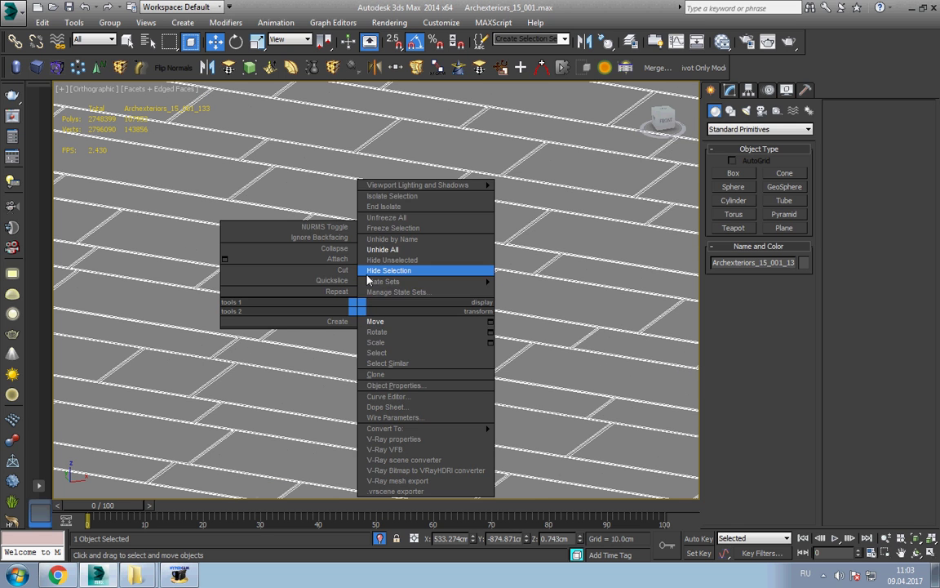
{"action": "left_click", "coordinate": [367, 274]}
{"action": "mouse_move", "coordinate": [383, 280]}
{"action": "right_click", "coordinate": [361, 299]}
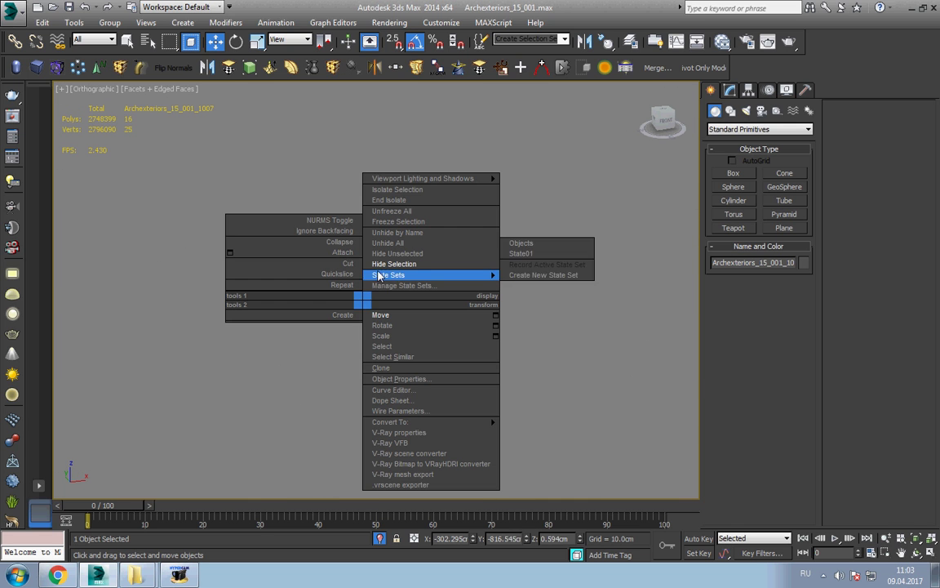
{"action": "left_click", "coordinate": [380, 264]}
{"action": "left_click", "coordinate": [359, 307]}
{"action": "right_click", "coordinate": [368, 300]}
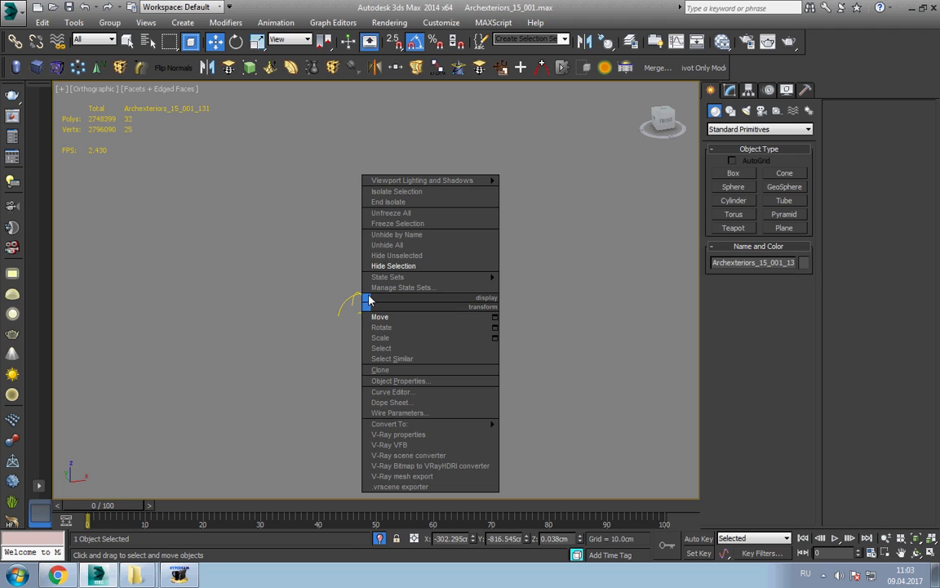
{"action": "left_click", "coordinate": [380, 265]}
{"action": "left_click", "coordinate": [359, 308]}
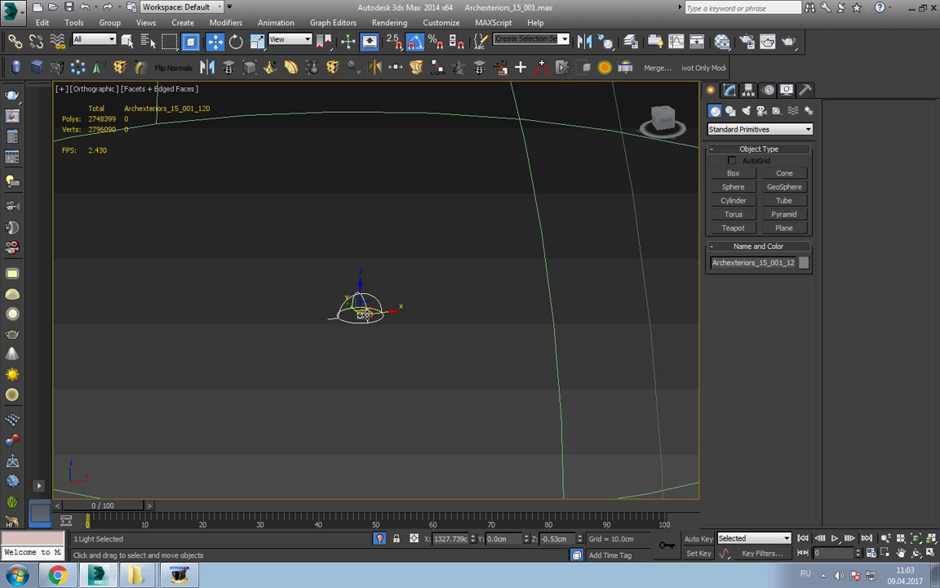
{"action": "left_click", "coordinate": [730, 90]}
Set the dome light multiplier to 1 and unhide all the hidden floor pieces
{"action": "left_click", "coordinate": [800, 353]}
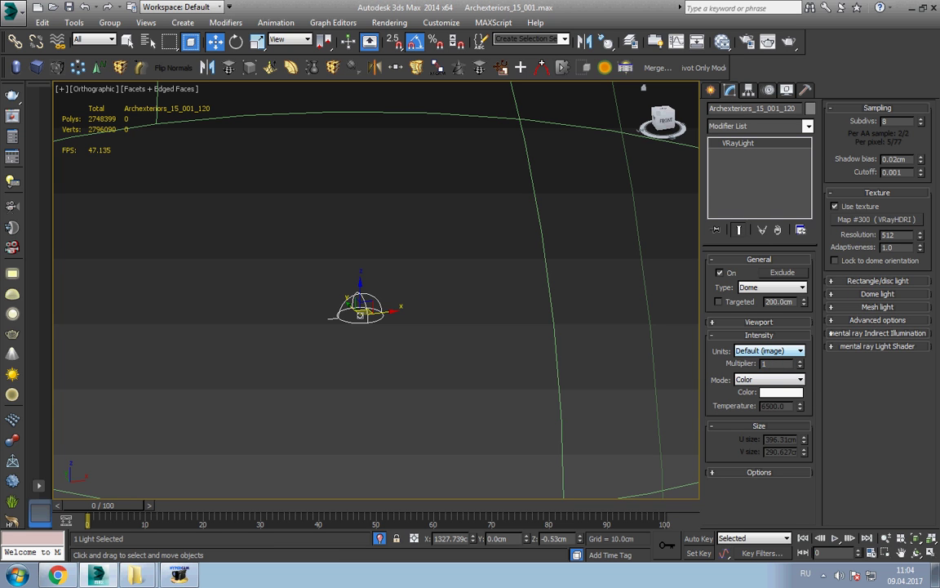
{"action": "left_click", "coordinate": [507, 341]}
{"action": "middle_click_drag", "start_coordinate": [506, 341], "coordinate": [483, 383], "text": "alt"}
{"action": "right_click", "coordinate": [482, 384]}
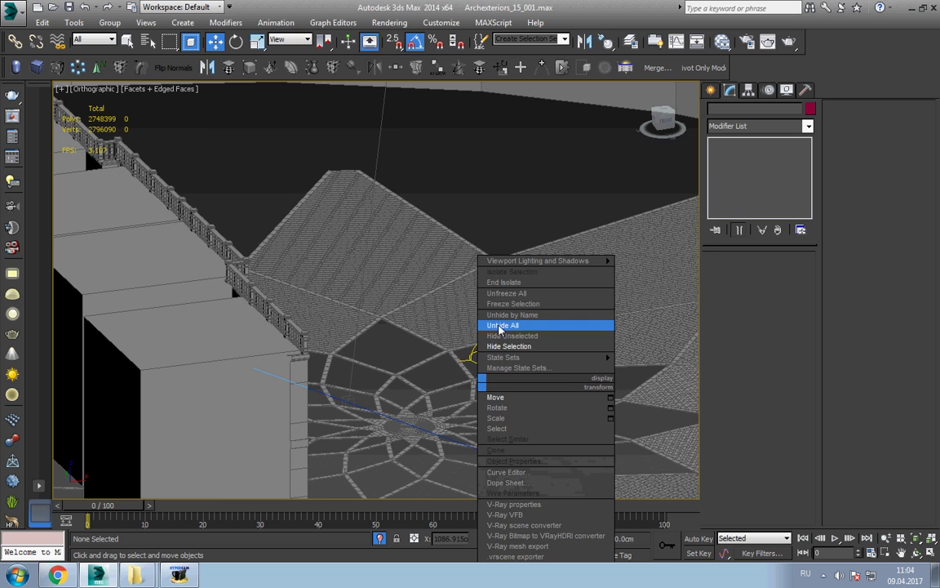
{"action": "left_click", "coordinate": [501, 326]}
Select VRaySun01 and look at it from the Left view
{"action": "scroll", "coordinate": [497, 342], "scroll_direction": "down", "scroll_amount": 5}
{"action": "mouse_move", "coordinate": [497, 336]}
{"action": "middle_mouse_down", "text": "alt"}
{"action": "mouse_move", "coordinate": [473, 388]}
{"action": "mouse_move", "coordinate": [470, 435]}
{"action": "mouse_move", "coordinate": [508, 172]}
{"action": "middle_mouse_up", "text": "alt"}
{"action": "left_click", "coordinate": [485, 114]}
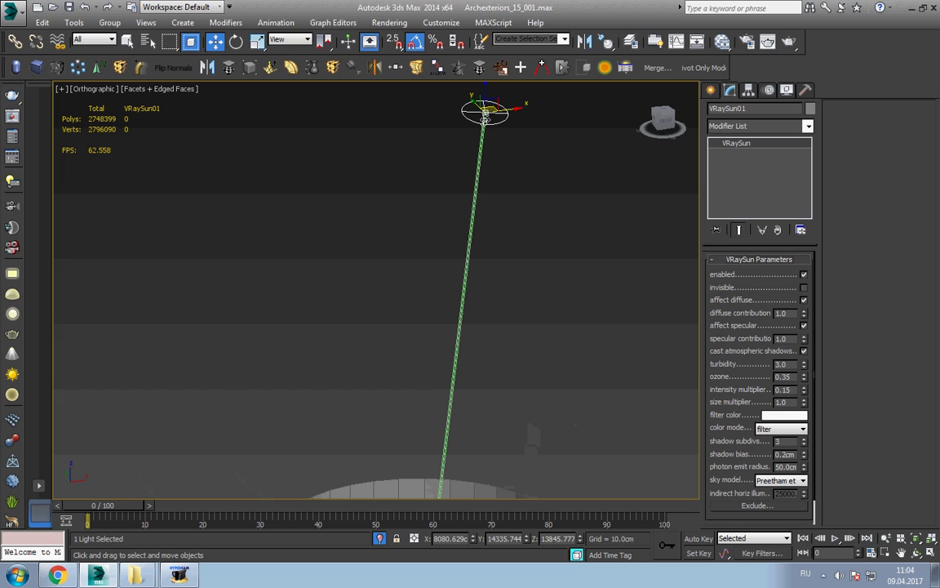
{"action": "mouse_move", "coordinate": [489, 405]}
{"action": "middle_mouse_down", "text": "alt"}
{"action": "mouse_move", "coordinate": [497, 256]}
{"action": "mouse_move", "coordinate": [497, 264]}
{"action": "middle_mouse_up", "text": "alt"}
{"action": "middle_click_drag", "start_coordinate": [487, 341], "coordinate": [617, 289], "text": "alt"}
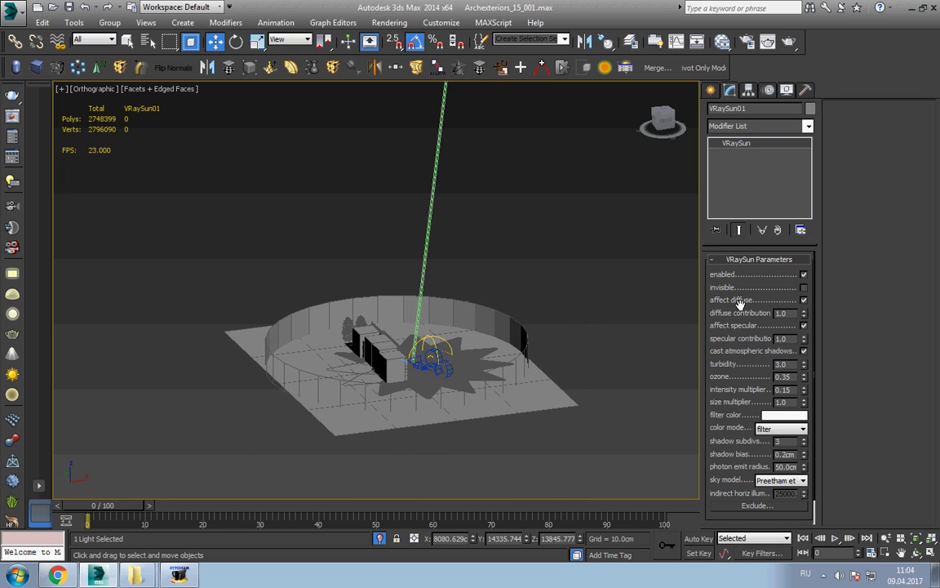
{"action": "middle_click_drag", "start_coordinate": [437, 272], "coordinate": [453, 400]}
{"action": "scroll", "coordinate": [450, 375], "scroll_direction": "down", "scroll_amount": 2}
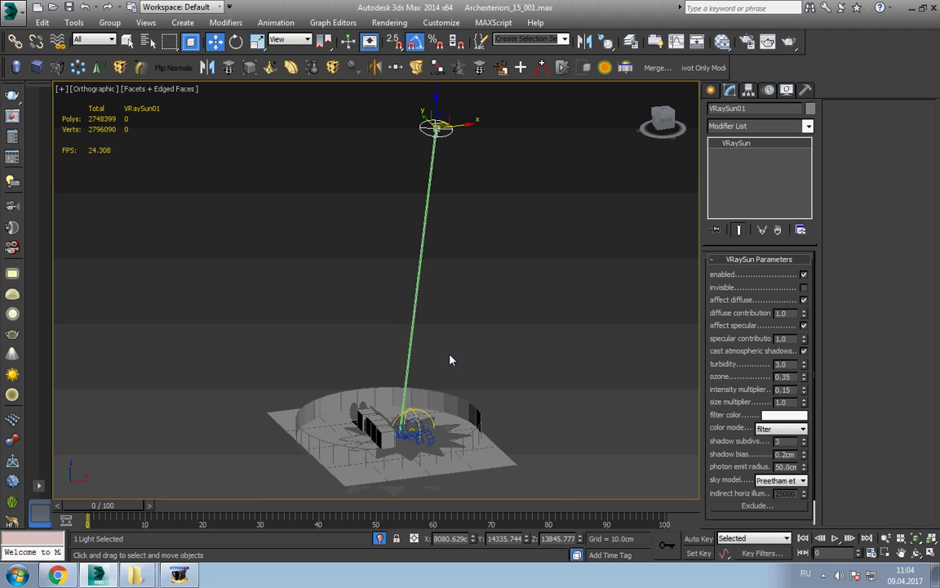
{"action": "key", "text": "l"}
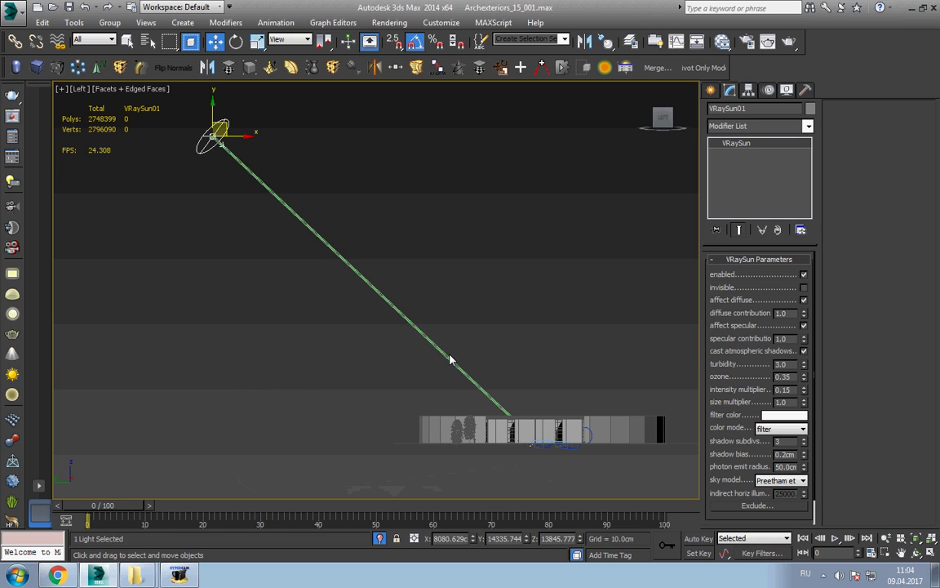
Create a Standard Target Direct light aimed from the sky down at the building
{"action": "left_click", "coordinate": [711, 90]}
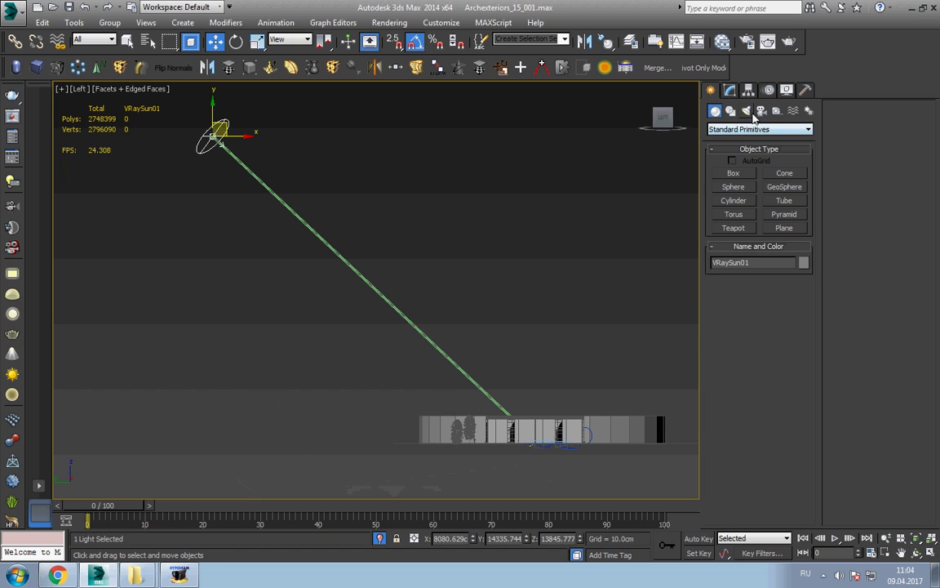
{"action": "left_click", "coordinate": [746, 111]}
{"action": "left_click", "coordinate": [768, 130]}
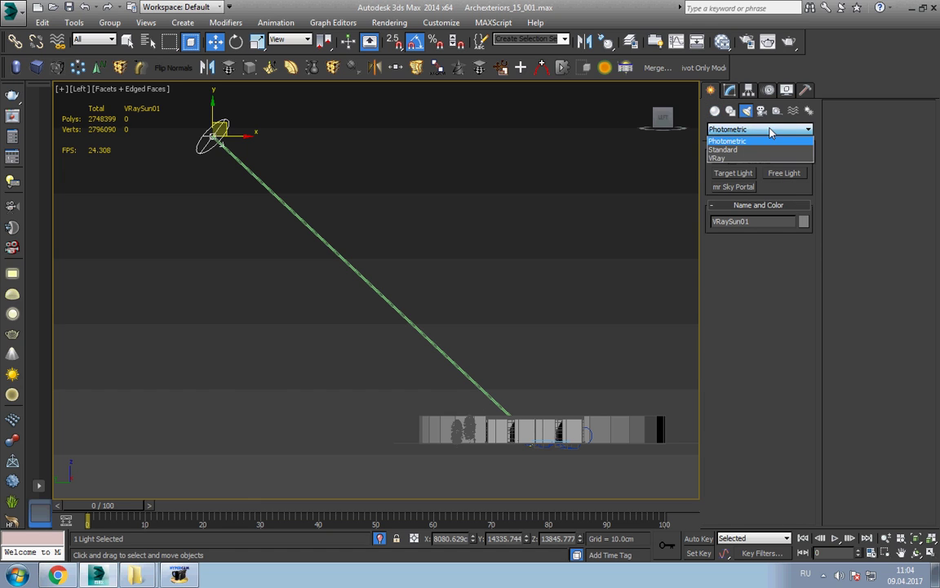
{"action": "left_click", "coordinate": [723, 150]}
{"action": "left_click", "coordinate": [785, 187]}
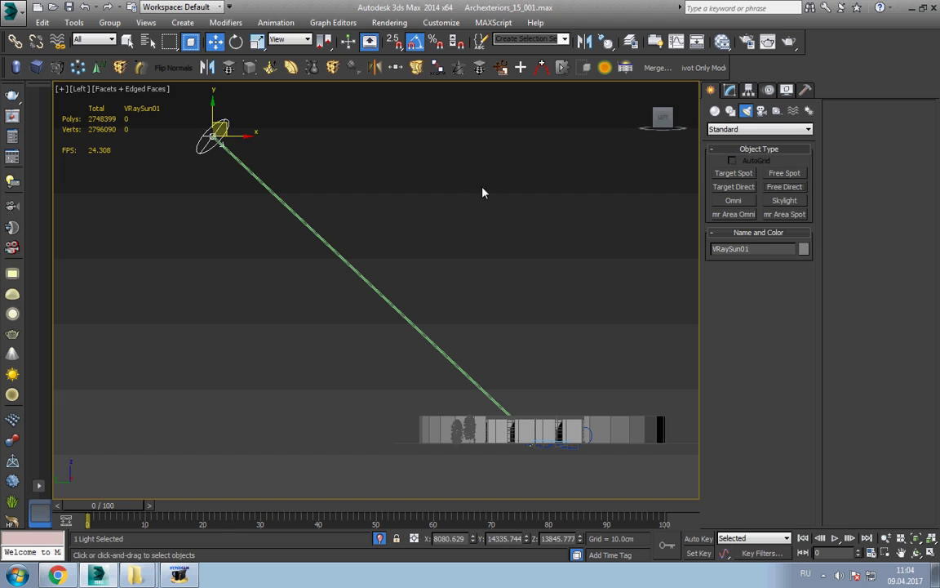
{"action": "left_click", "coordinate": [219, 144]}
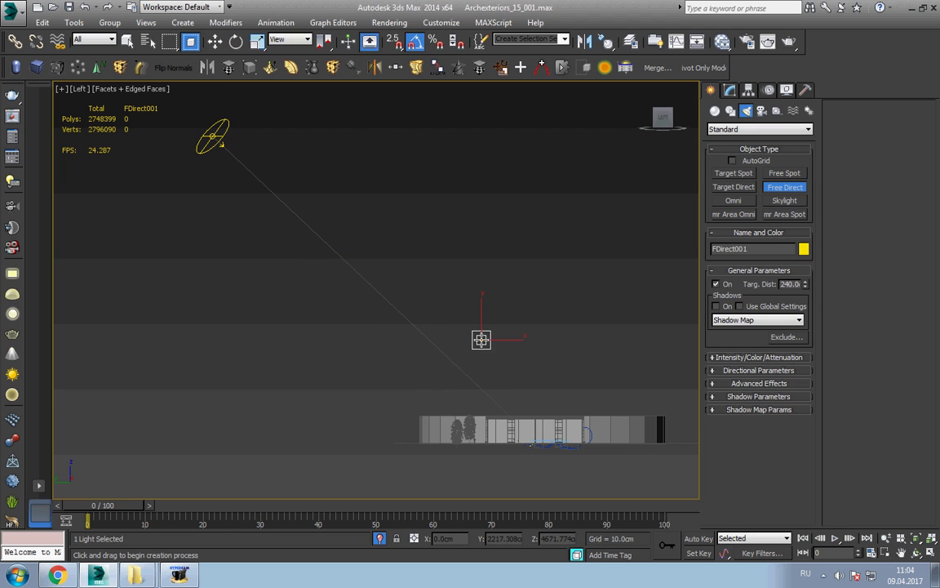
{"action": "left_click", "coordinate": [734, 187]}
{"action": "left_click_drag", "start_coordinate": [214, 137], "coordinate": [539, 446]}
{"action": "key", "text": "w"}
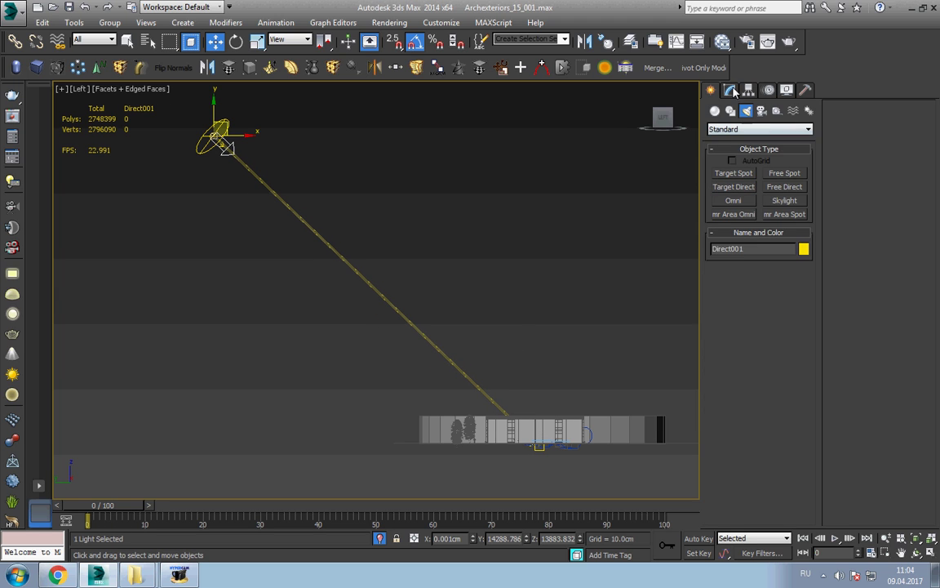
Enable shadows on Direct001 with the shadow type set to VRayShadow
{"action": "left_click", "coordinate": [729, 91]}
{"action": "left_click", "coordinate": [717, 329]}
{"action": "left_click", "coordinate": [733, 342]}
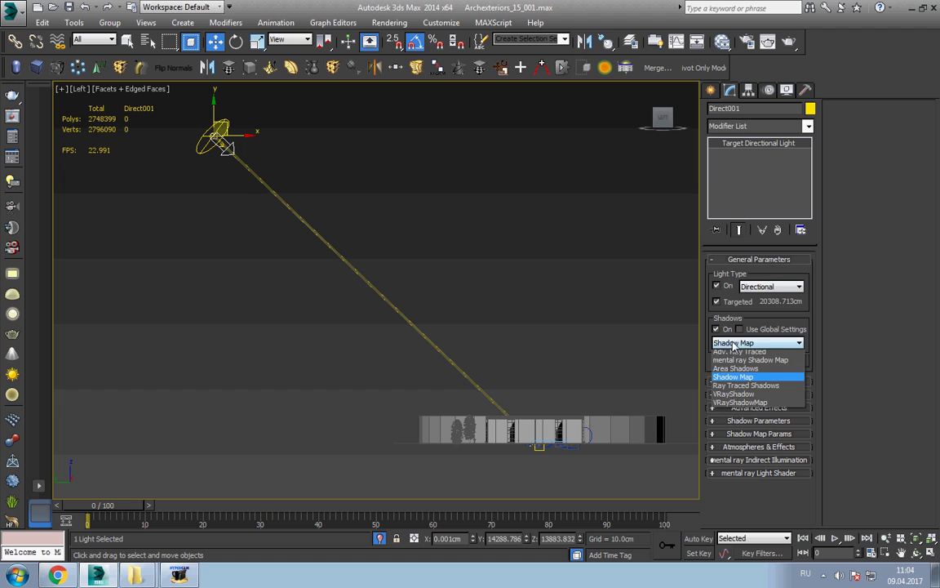
{"action": "left_click", "coordinate": [738, 396]}
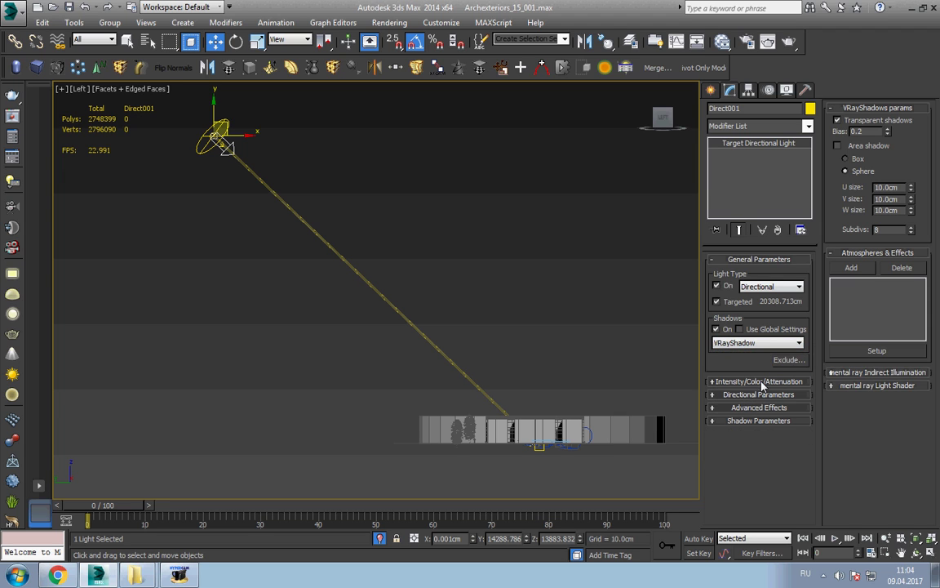
{"action": "left_click", "coordinate": [759, 381]}
{"action": "scroll", "coordinate": [771, 397], "scroll_direction": "down", "scroll_amount": 1}
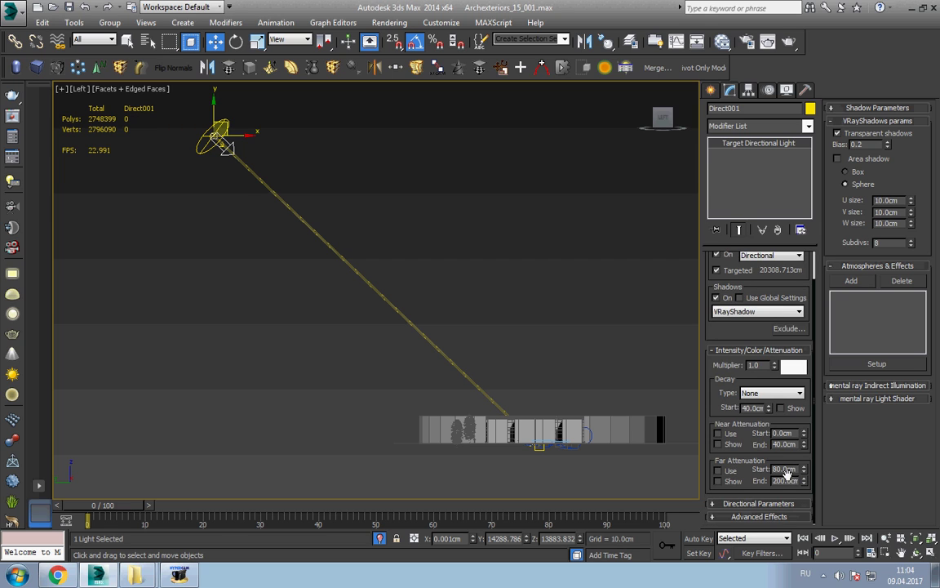
Set Direct001's Hotspot/Beam to 100000 cm (falloff 100002 cm) to cover the whole scene
{"action": "left_click", "coordinate": [793, 505]}
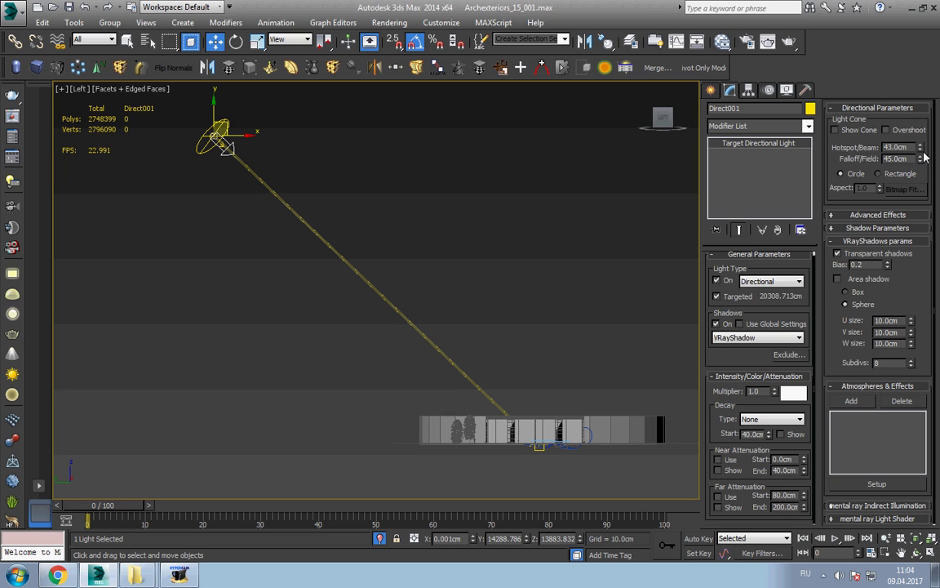
{"action": "mouse_move", "coordinate": [919, 147]}
{"action": "left_mouse_down"}
{"action": "mouse_move", "coordinate": [889, 6]}
{"action": "mouse_move", "coordinate": [938, 343]}
{"action": "left_mouse_up"}
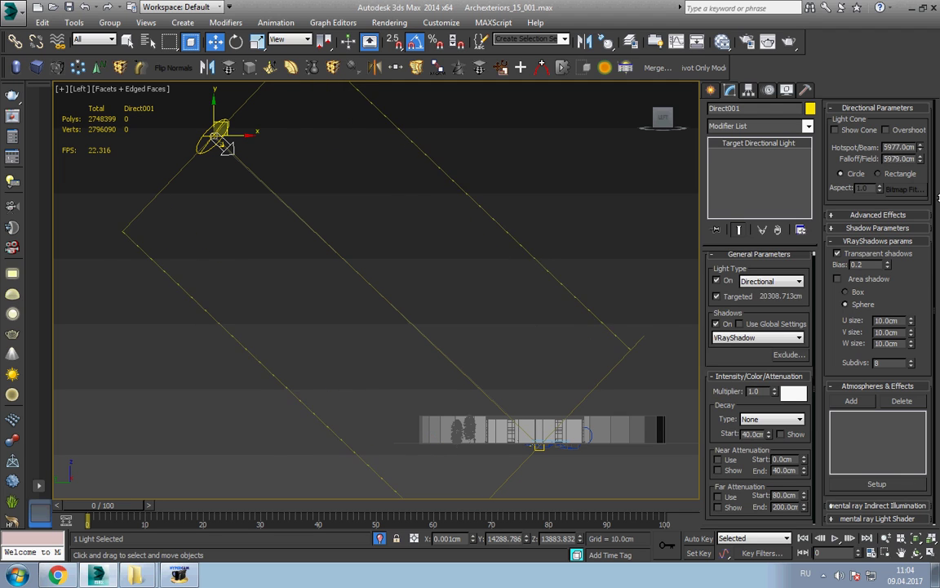
{"action": "left_click_drag", "start_coordinate": [938, 197], "coordinate": [776, 428]}
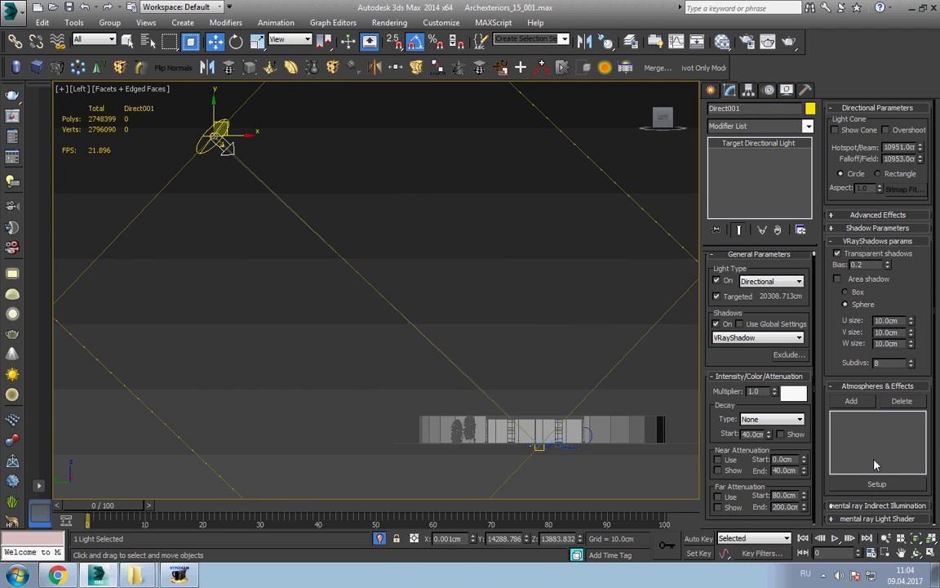
{"action": "double_click", "coordinate": [908, 147]}
{"action": "type", "text": "1000"}
{"action": "key", "text": "Return"}
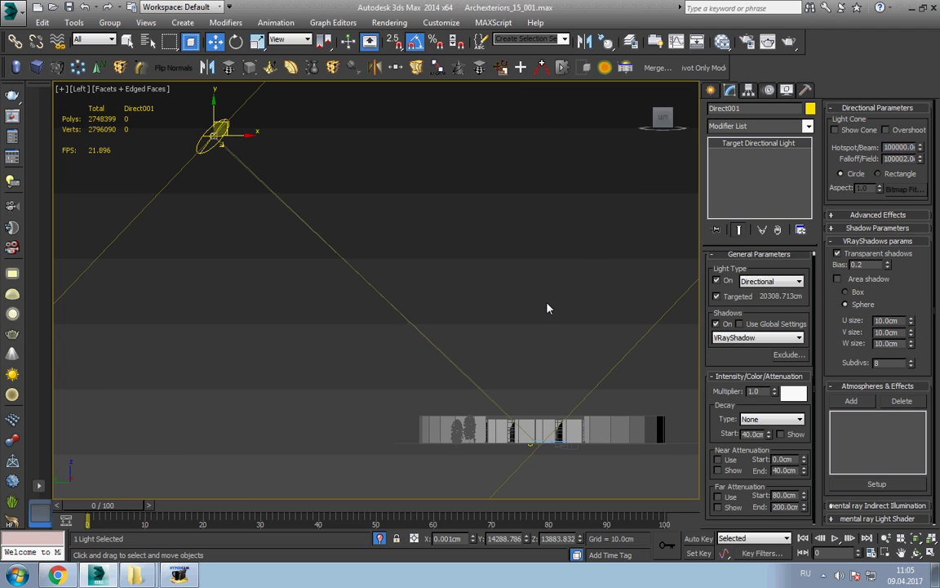
{"action": "left_click", "coordinate": [548, 309]}
{"action": "scroll", "coordinate": [547, 308], "scroll_direction": "down", "scroll_amount": 3}
{"action": "scroll", "coordinate": [395, 262], "scroll_direction": "up", "scroll_amount": 3}
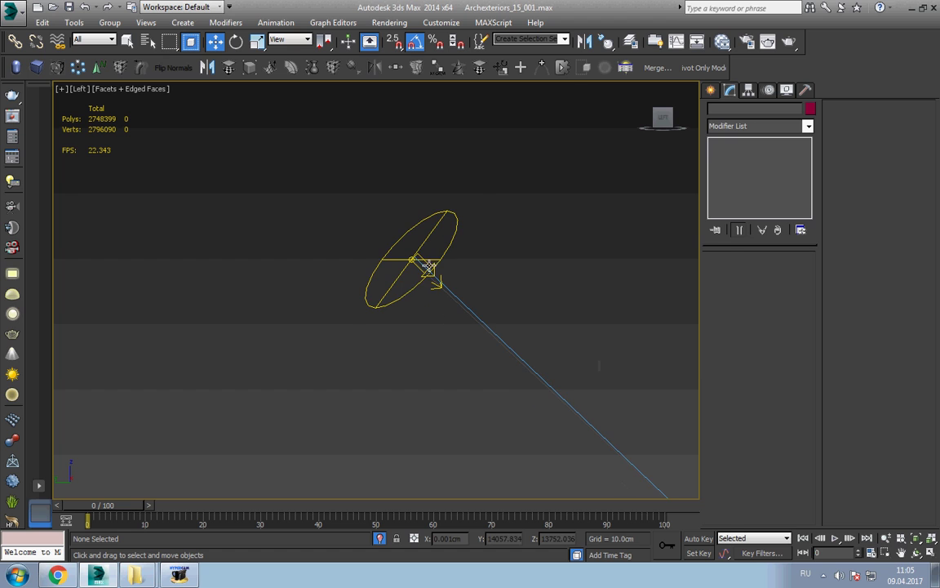
Delete VRaySun01 and view the scene through Camera001 with Safe Frame on
{"action": "left_click", "coordinate": [426, 268]}
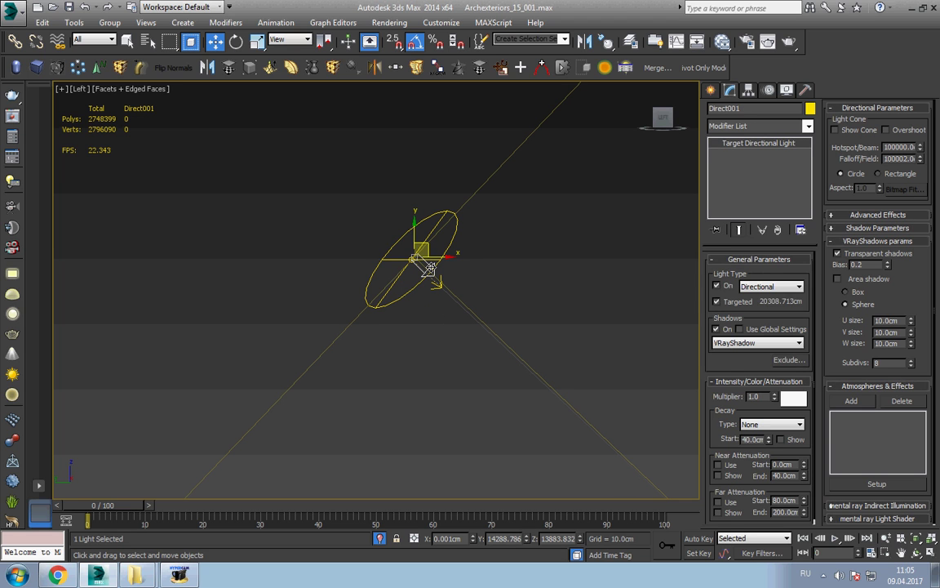
{"action": "left_click", "coordinate": [430, 269]}
{"action": "key", "text": "Delete"}
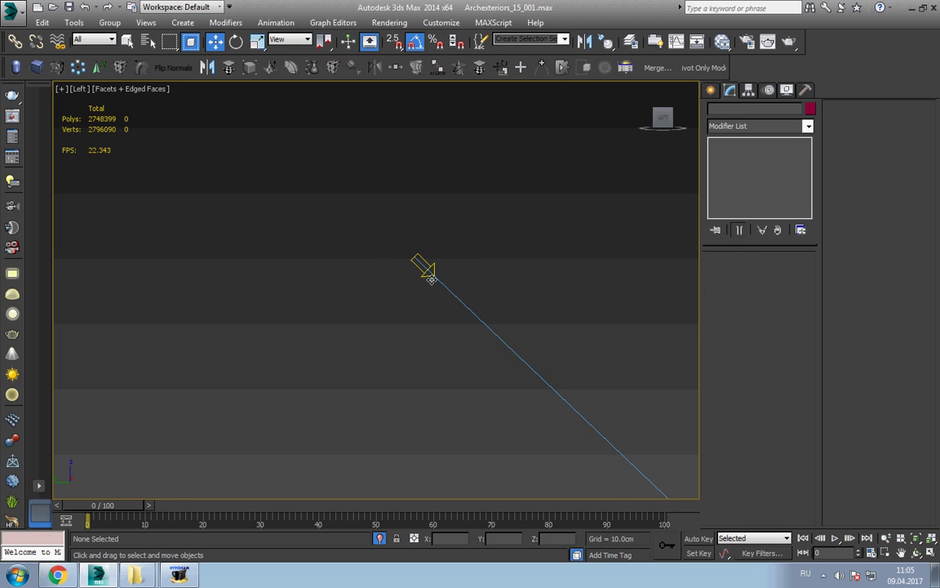
{"action": "key", "text": "c"}
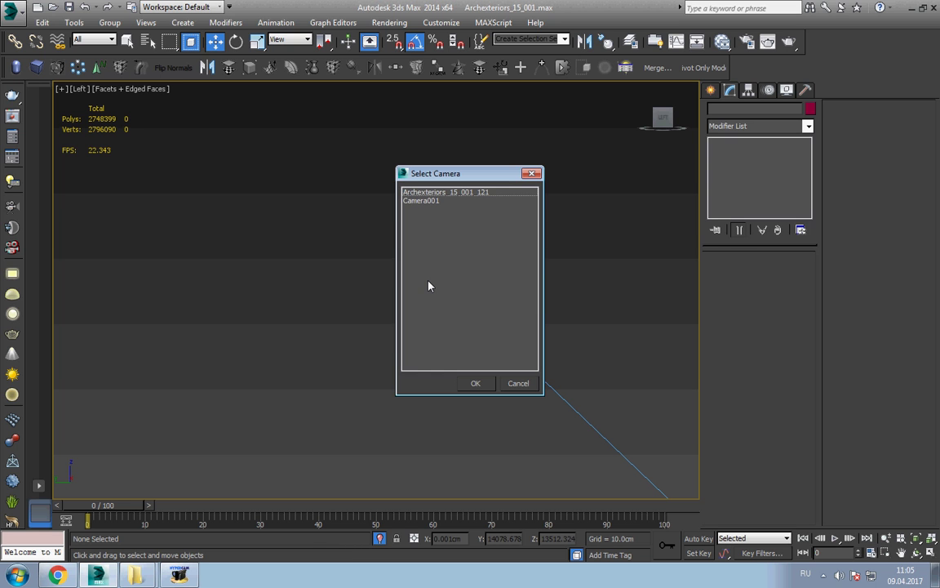
{"action": "double_click", "coordinate": [424, 201]}
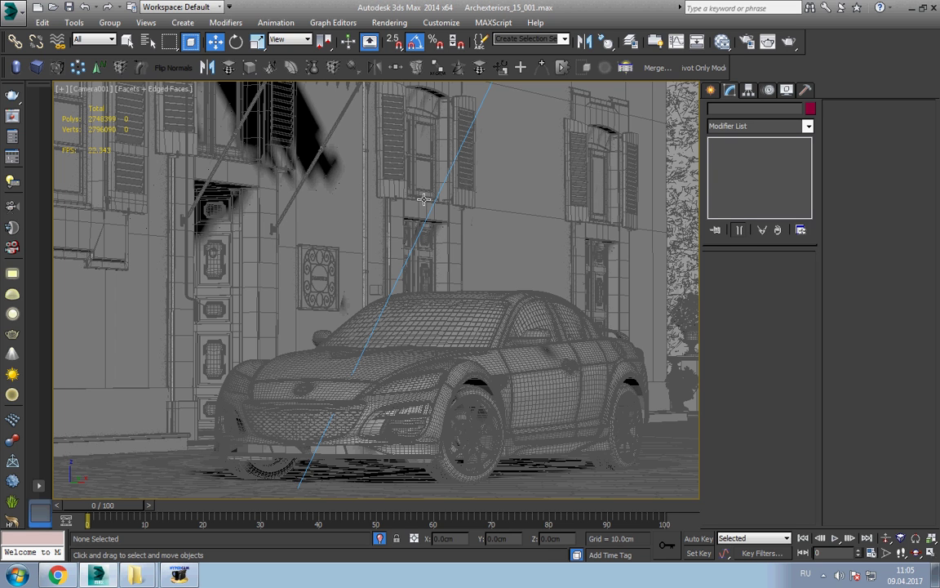
{"action": "key", "text": "shift+f"}
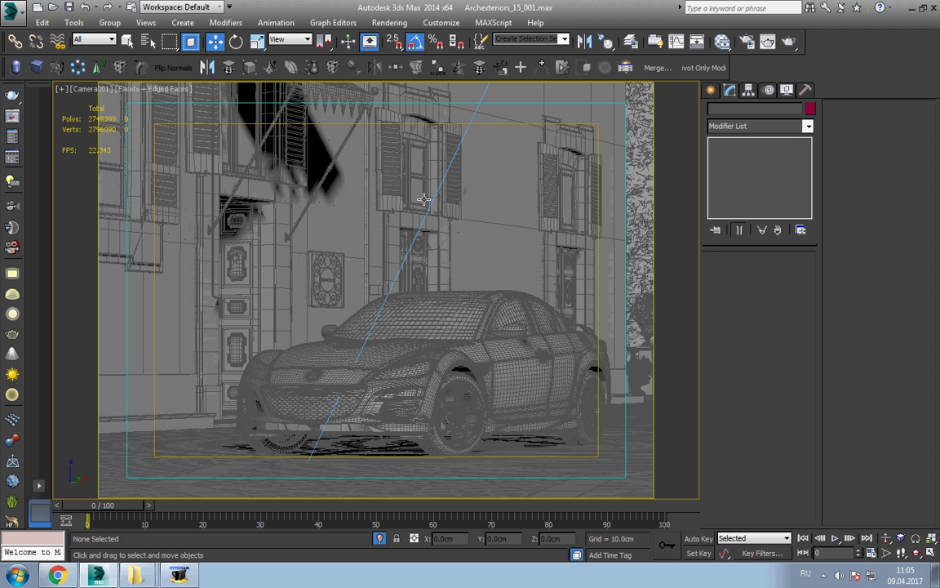
Start a render of the Camera001 view, then cancel it partway through
{"action": "key", "text": "shift+q"}
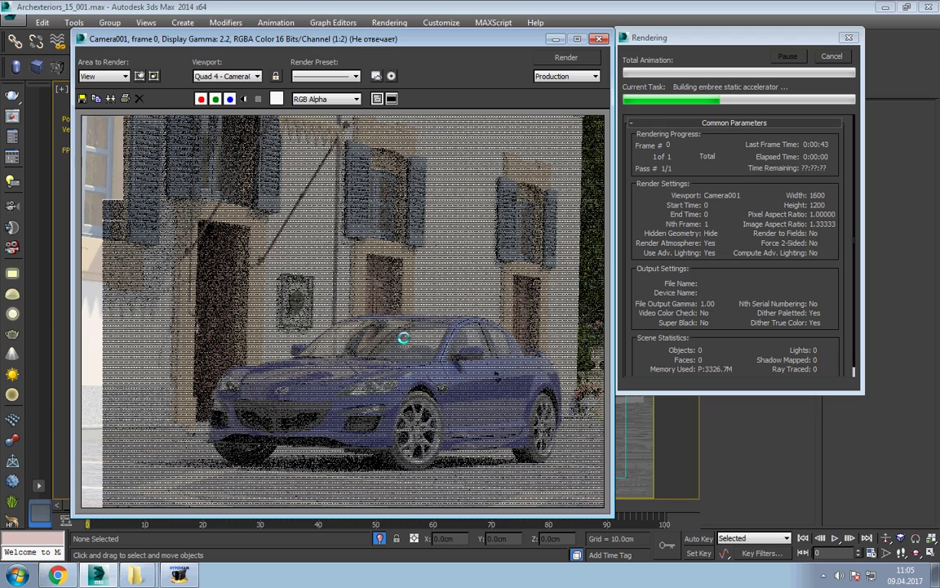
{"action": "key", "text": "Escape"}
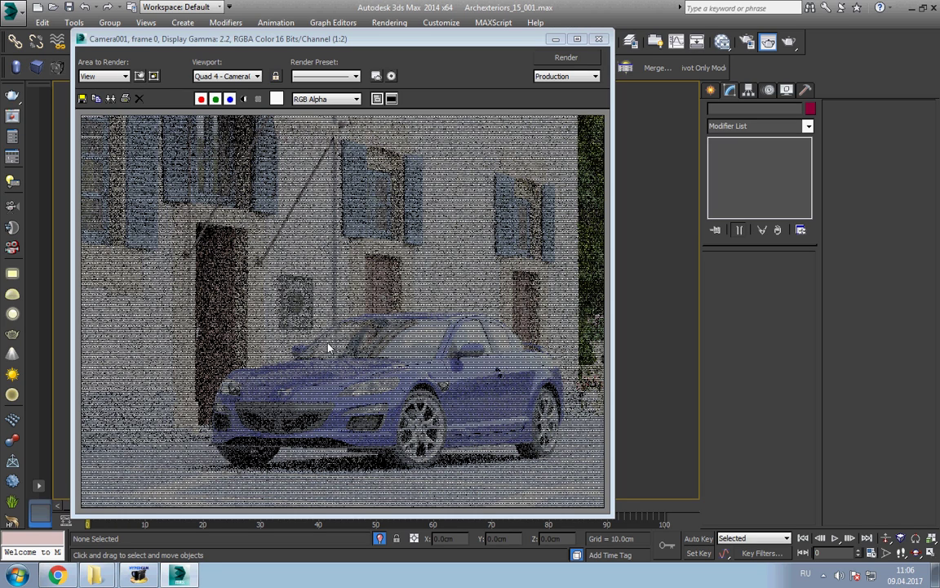
Restart the Camera001 render, let it finish in 2:58, then minimize the frame buffer
{"action": "key", "text": "shift+q"}
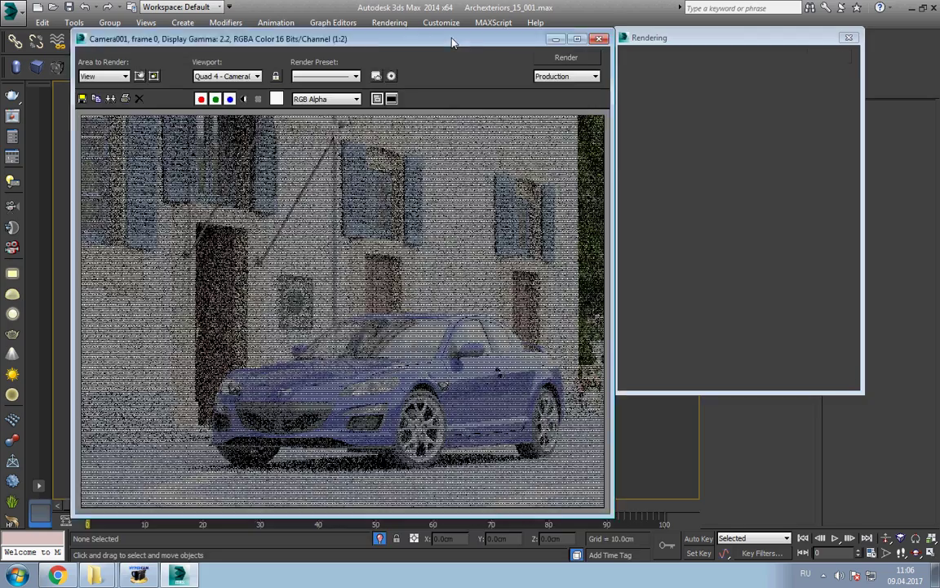
{"action": "left_click_drag", "start_coordinate": [453, 42], "coordinate": [446, 53]}
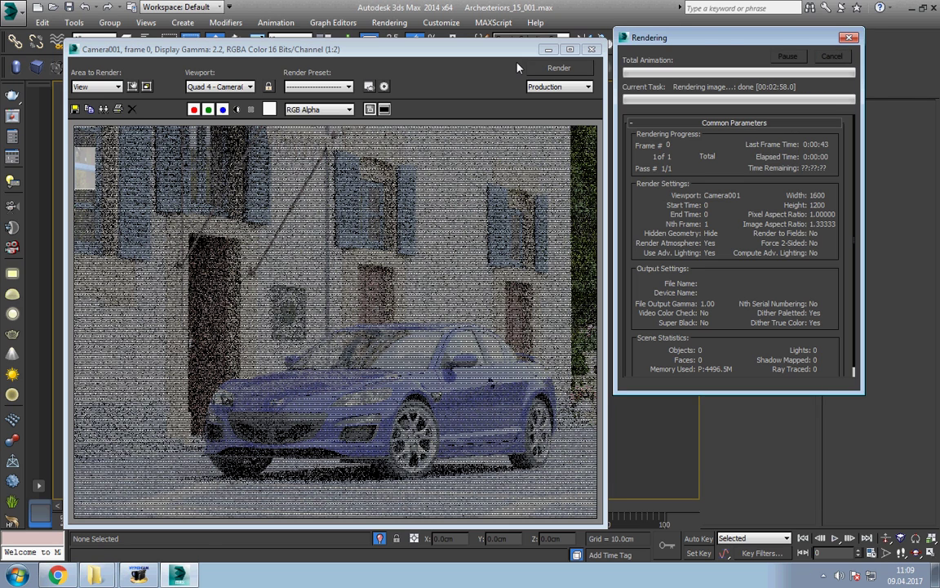
{"action": "left_click", "coordinate": [548, 49]}
Switch to the Move tool and open Render Setup's V-Ray tab at the Environment rollout
{"action": "right_click", "coordinate": [472, 265]}
{"action": "left_click", "coordinate": [485, 274]}
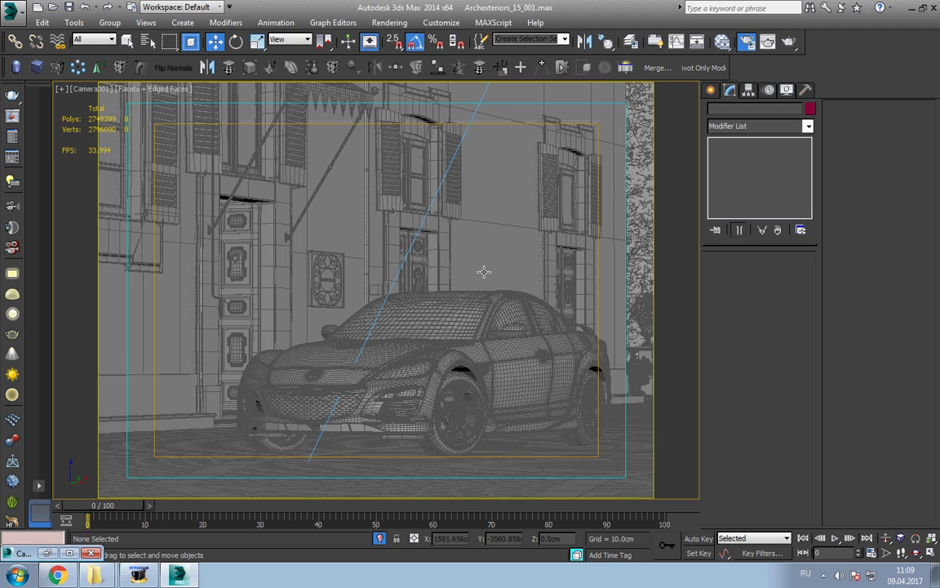
{"action": "key", "text": "F10"}
{"action": "left_click", "coordinate": [535, 89]}
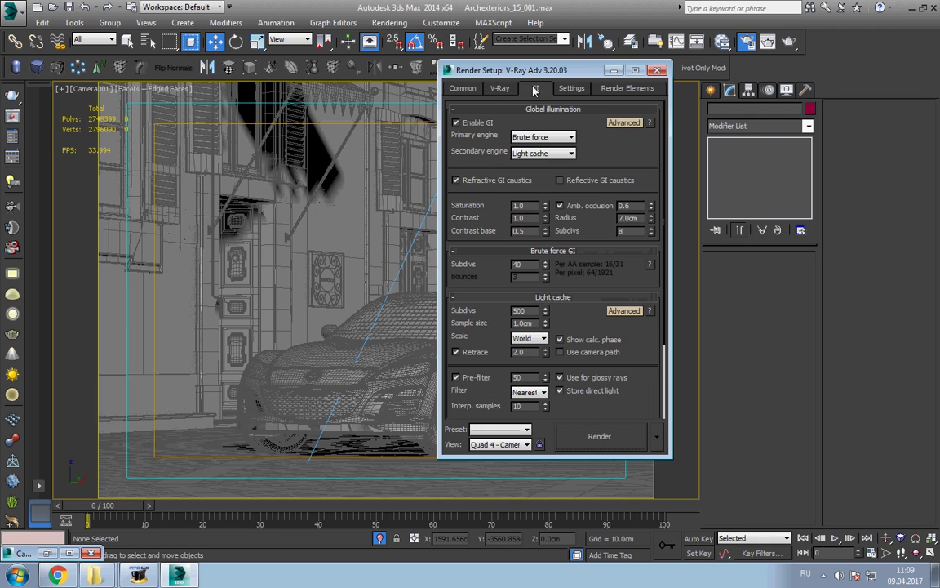
{"action": "left_click", "coordinate": [500, 88]}
{"action": "left_click", "coordinate": [535, 135]}
{"action": "left_click", "coordinate": [534, 136]}
{"action": "scroll", "coordinate": [561, 255], "scroll_direction": "down", "scroll_amount": 1}
{"action": "scroll", "coordinate": [562, 255], "scroll_direction": "down", "scroll_amount": 4}
{"action": "scroll", "coordinate": [562, 255], "scroll_direction": "down", "scroll_amount": 5}
{"action": "scroll", "coordinate": [561, 255], "scroll_direction": "down", "scroll_amount": 4}
{"action": "scroll", "coordinate": [562, 255], "scroll_direction": "up", "scroll_amount": 2}
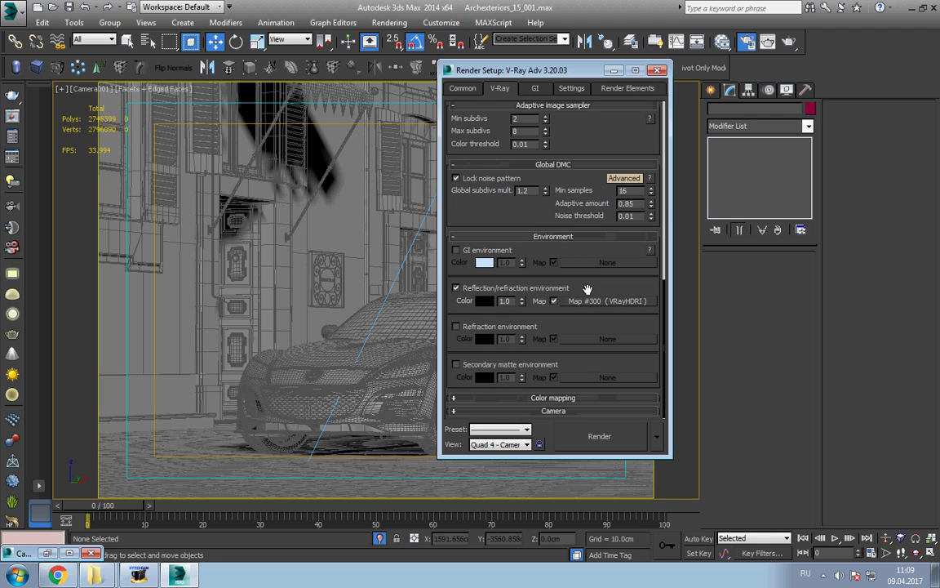
Clear Map #300 from the reflection/refraction environment override and turn the override off
{"action": "right_click", "coordinate": [600, 309]}
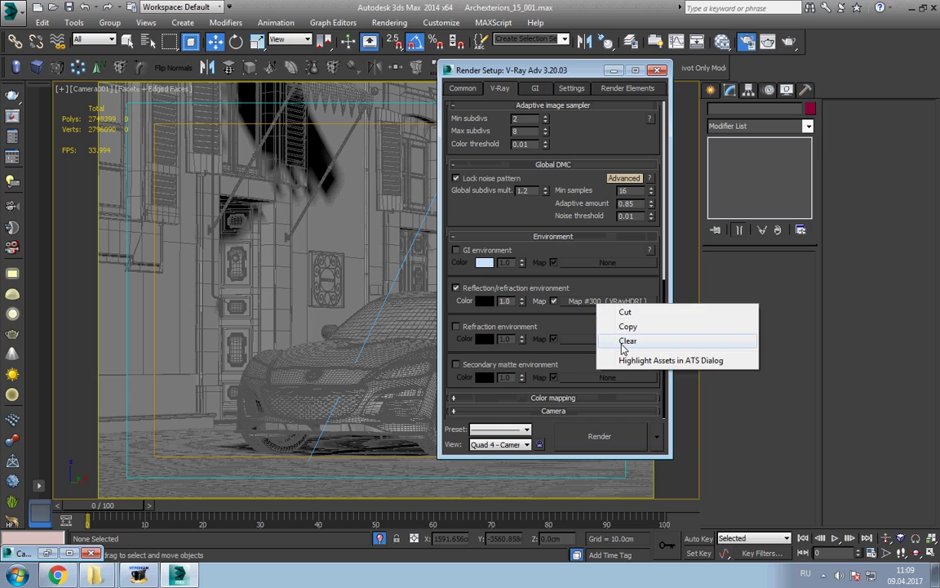
{"action": "left_click", "coordinate": [620, 341]}
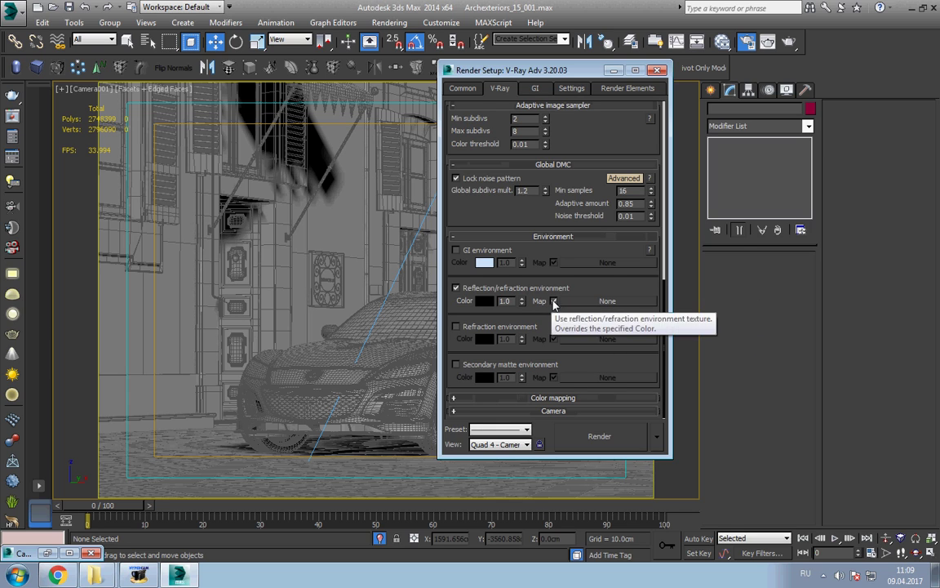
{"action": "left_click", "coordinate": [465, 291]}
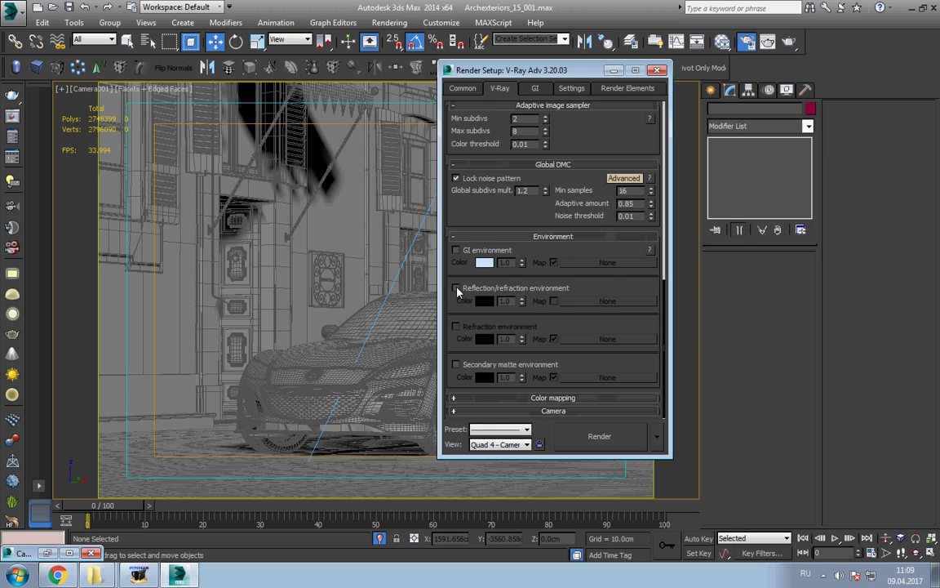
{"action": "left_click", "coordinate": [462, 88]}
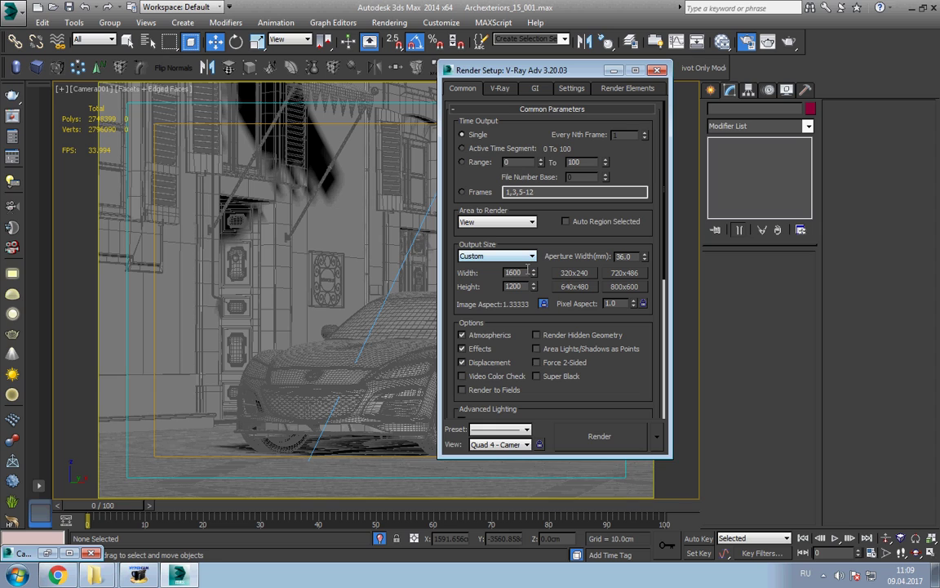
Set the output width to 1200 (height 900) and render the Camera001 view
{"action": "double_click", "coordinate": [528, 271]}
{"action": "type", "text": "1200"}
{"action": "key", "text": "Return"}
{"action": "left_click", "coordinate": [610, 437]}
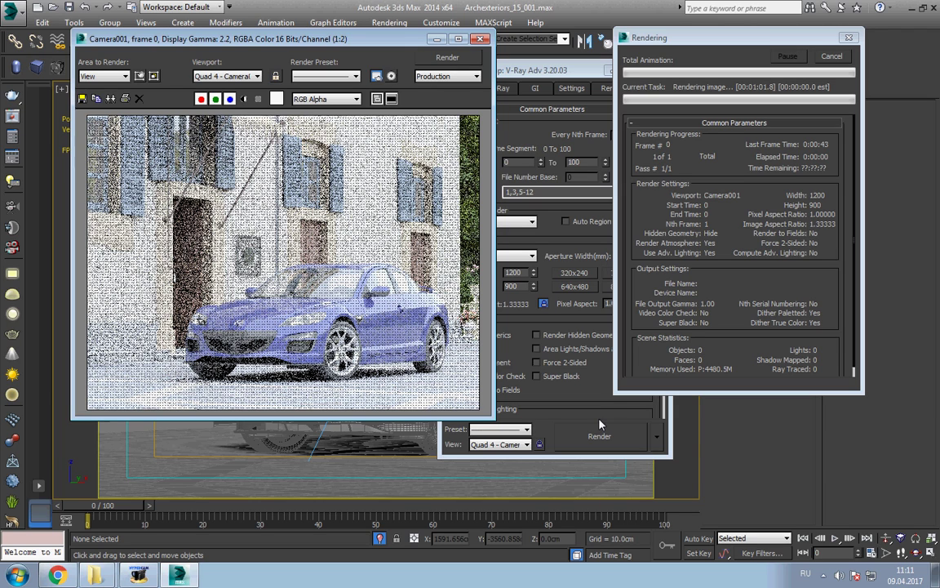
Cancel the Camera001 render, close Render Setup, and switch to a Perspective view without safe frames
{"action": "left_click", "coordinate": [831, 58]}
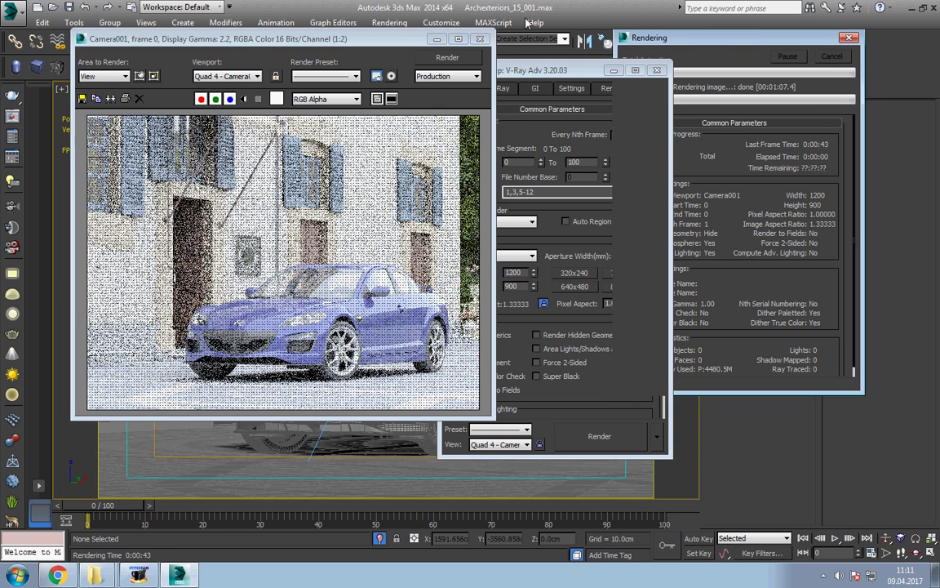
{"action": "left_click", "coordinate": [656, 71]}
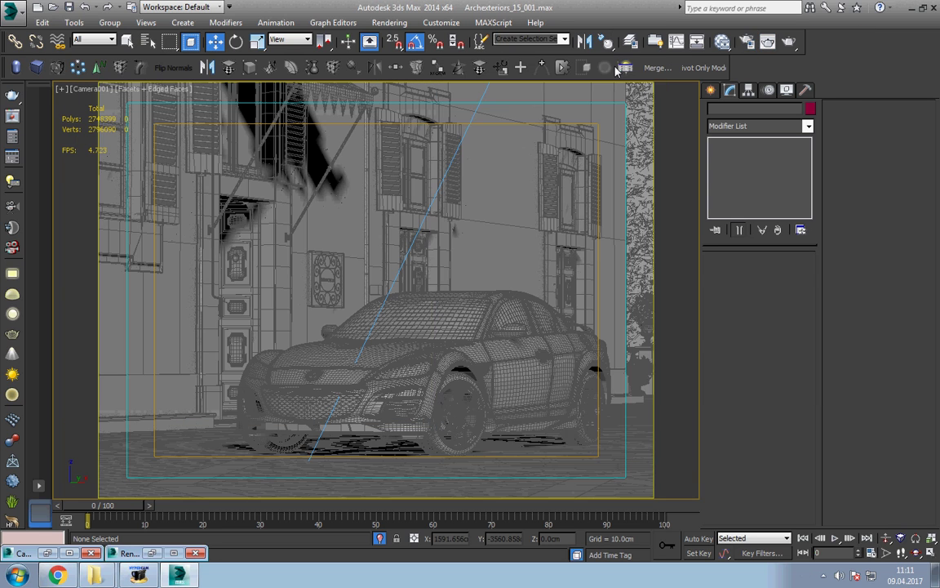
{"action": "right_click", "coordinate": [579, 238]}
{"action": "left_click", "coordinate": [582, 245]}
{"action": "key", "text": "p"}
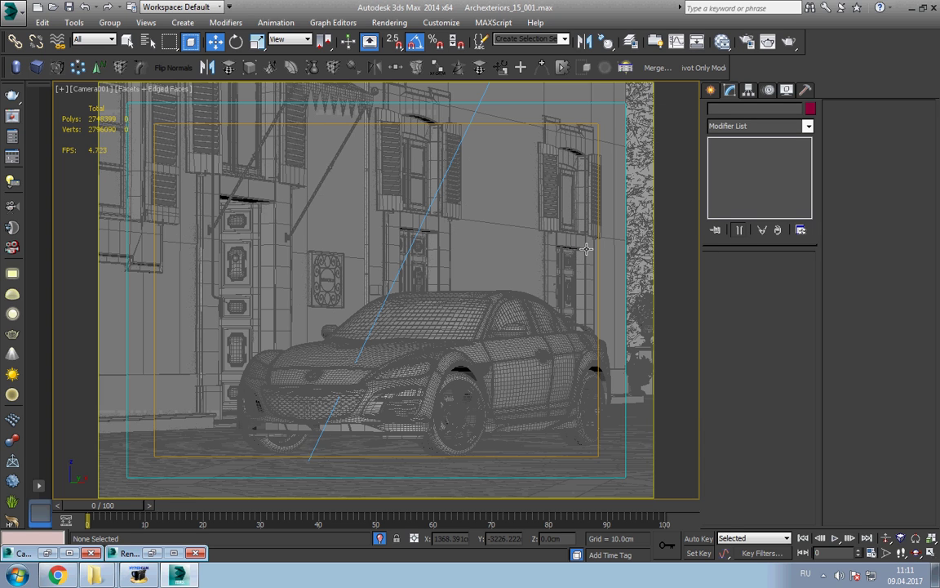
{"action": "key", "text": "shift+f"}
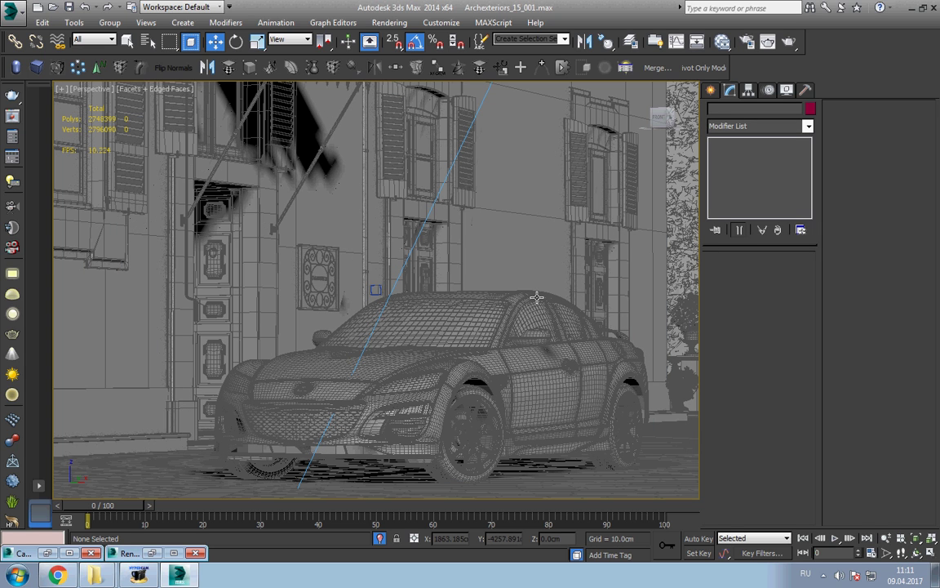
Frame the Perspective view and select the ring-shaped wall Archexteriors_15_001_570 surrounding the scene
{"action": "scroll", "coordinate": [543, 311], "scroll_direction": "up", "scroll_amount": 5}
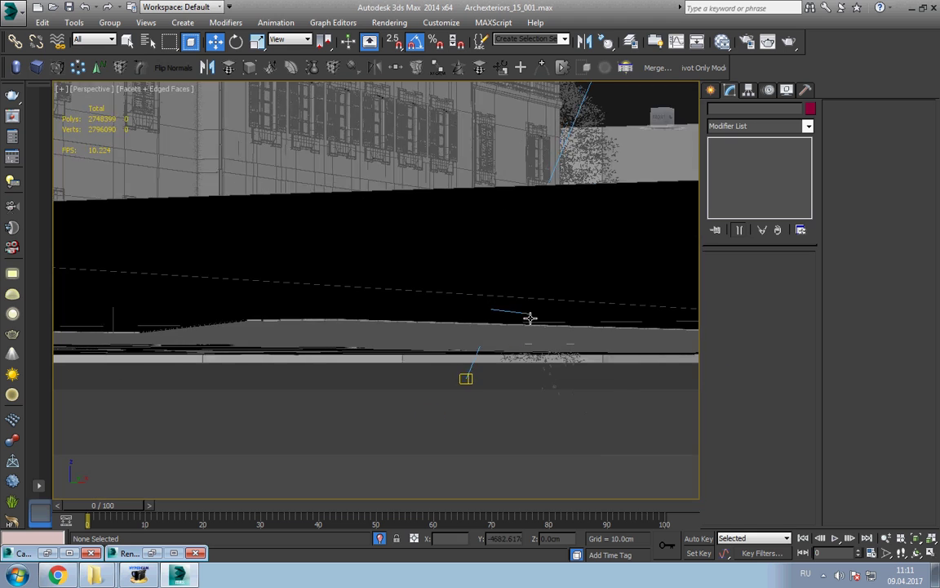
{"action": "scroll", "coordinate": [529, 319], "scroll_direction": "up", "scroll_amount": 5}
{"action": "middle_click_drag", "start_coordinate": [569, 330], "coordinate": [445, 325]}
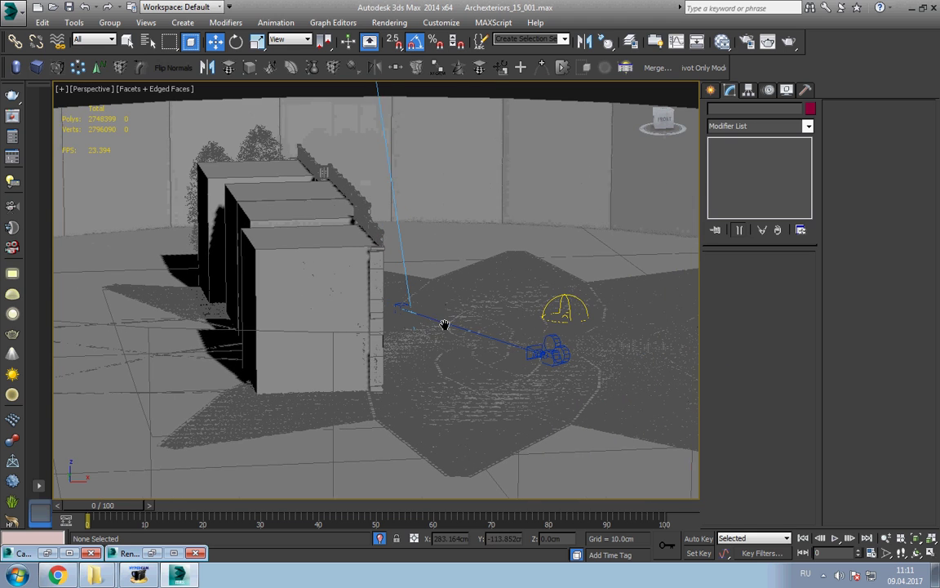
{"action": "left_click", "coordinate": [551, 349]}
{"action": "left_click", "coordinate": [494, 322]}
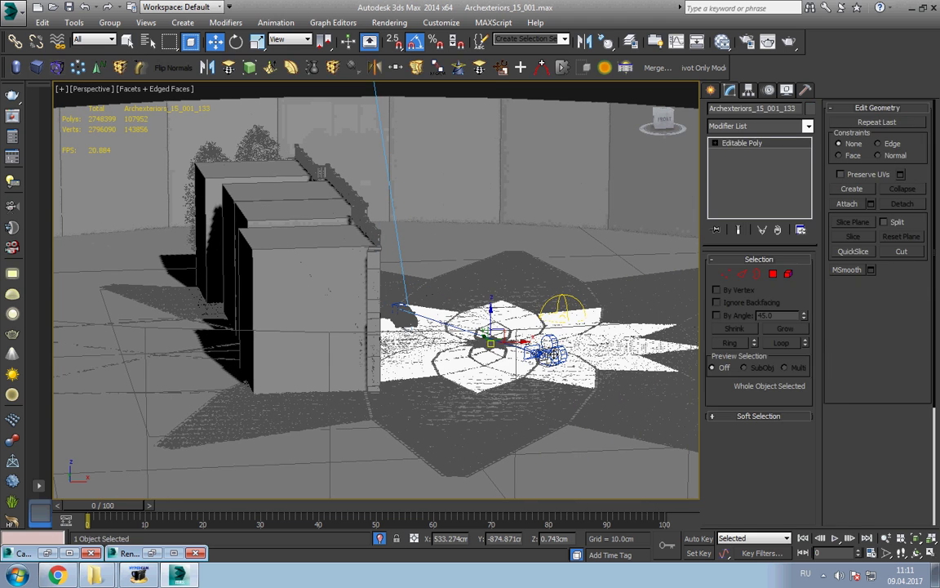
{"action": "middle_click_drag", "start_coordinate": [494, 323], "coordinate": [518, 290], "text": "alt"}
{"action": "scroll", "coordinate": [516, 289], "scroll_direction": "up", "scroll_amount": 2}
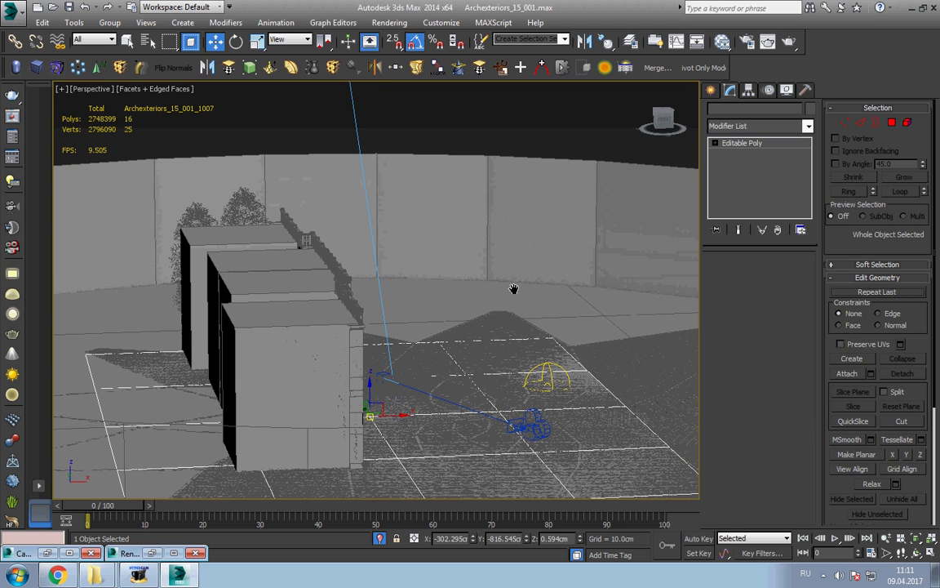
{"action": "left_click", "coordinate": [513, 218]}
Isolate the selected ring wall and briefly check the Environment and Effects settings
{"action": "key", "text": "alt+q"}
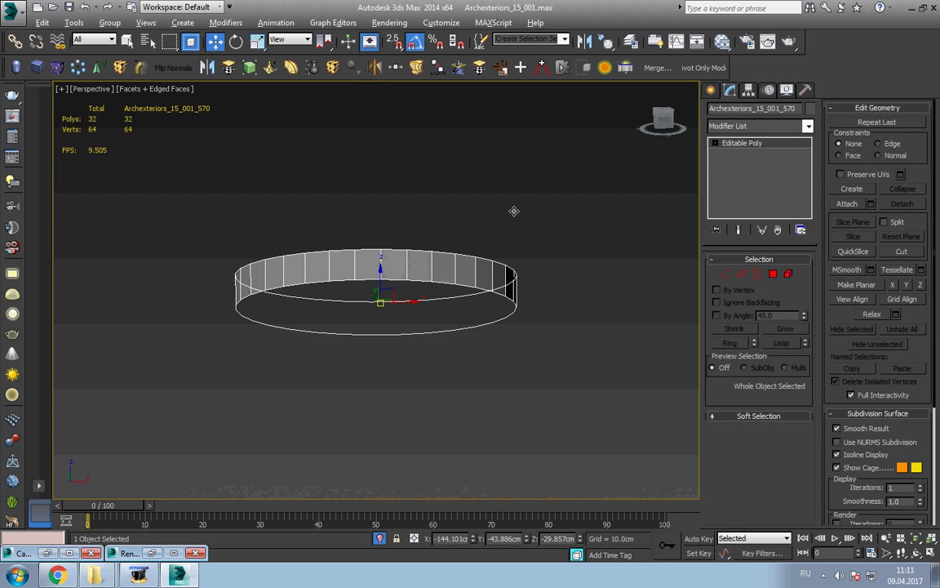
{"action": "scroll", "coordinate": [424, 294], "scroll_direction": "up", "scroll_amount": 5}
{"action": "middle_click_drag", "start_coordinate": [418, 308], "coordinate": [416, 303]}
{"action": "scroll", "coordinate": [417, 324], "scroll_direction": "down", "scroll_amount": 3}
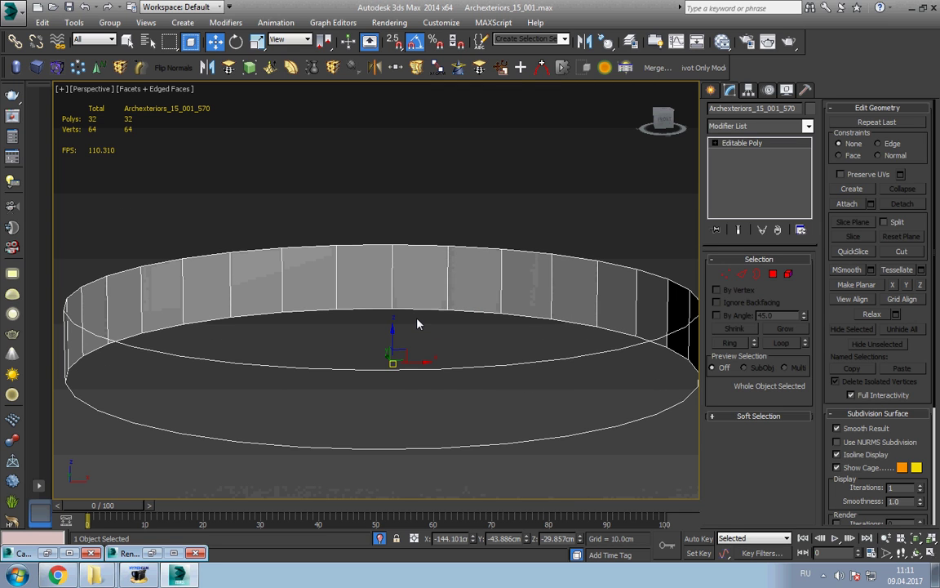
{"action": "key", "text": "8"}
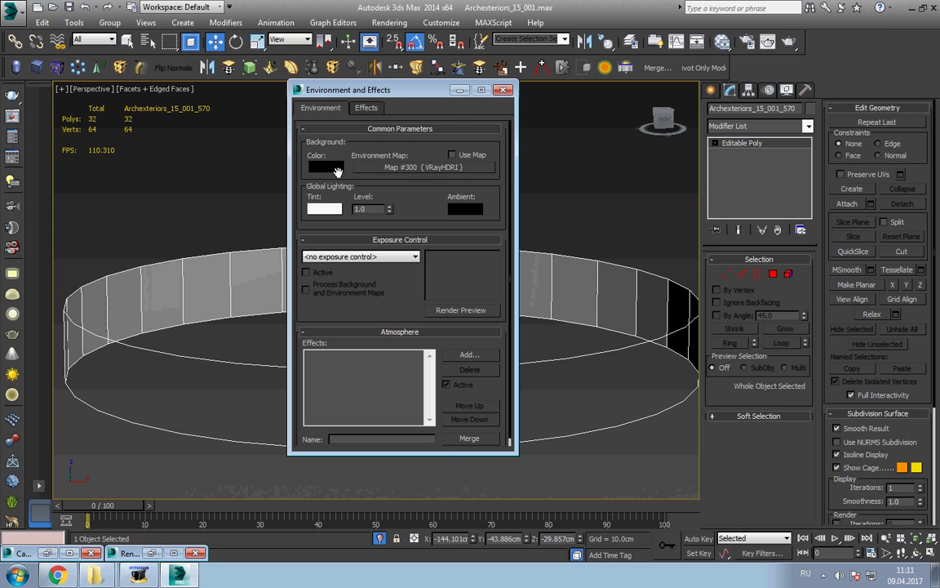
{"action": "left_click", "coordinate": [503, 90]}
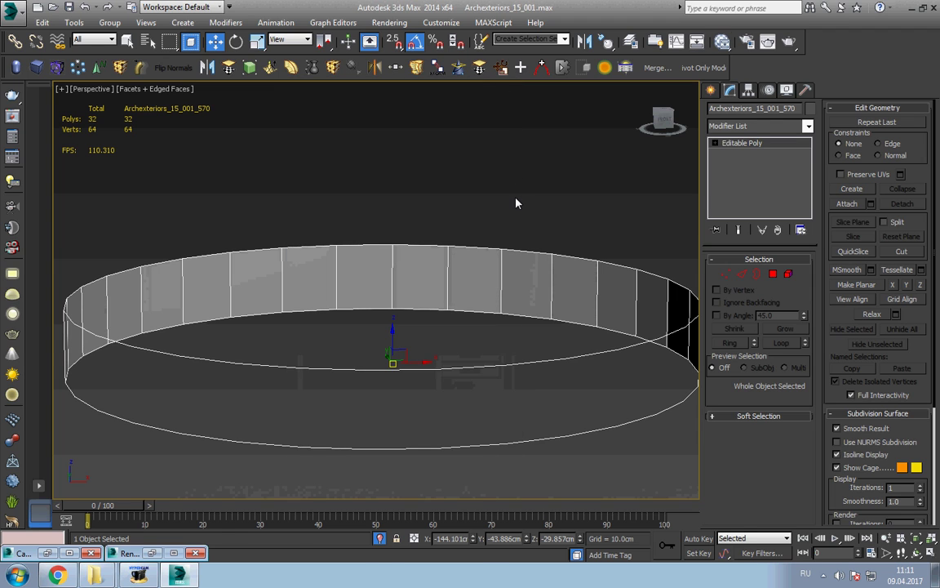
In the Slate Material Editor, set VRayHDRI Map #300's multiplier to 1.0
{"action": "key", "text": "m"}
{"action": "left_click_drag", "start_coordinate": [222, 196], "coordinate": [270, 206]}
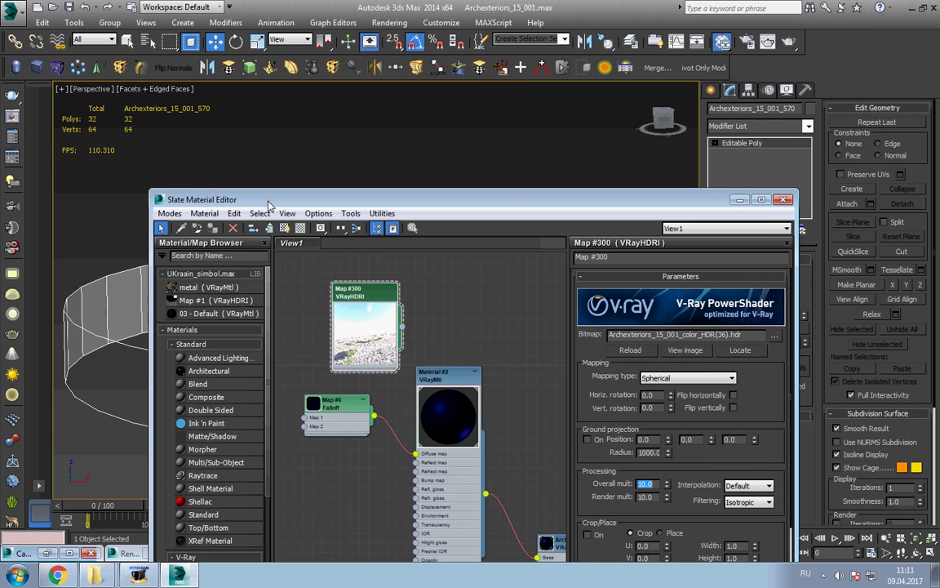
{"action": "left_click", "coordinate": [353, 298]}
{"action": "double_click", "coordinate": [353, 298]}
{"action": "scroll", "coordinate": [684, 410], "scroll_direction": "down", "scroll_amount": 3}
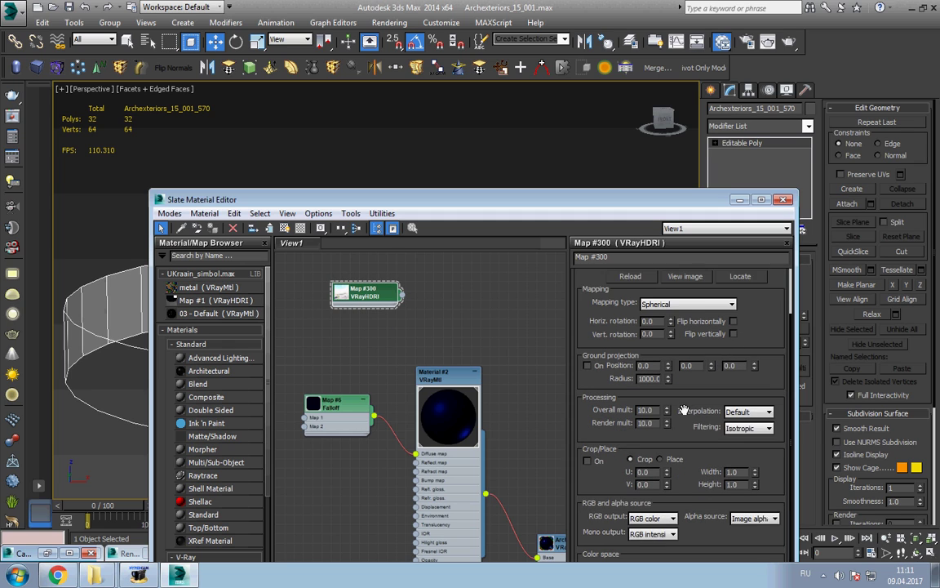
{"action": "scroll", "coordinate": [684, 410], "scroll_direction": "down", "scroll_amount": 1}
{"action": "double_click", "coordinate": [645, 390]}
{"action": "type", "text": "1"}
{"action": "key", "text": "Return"}
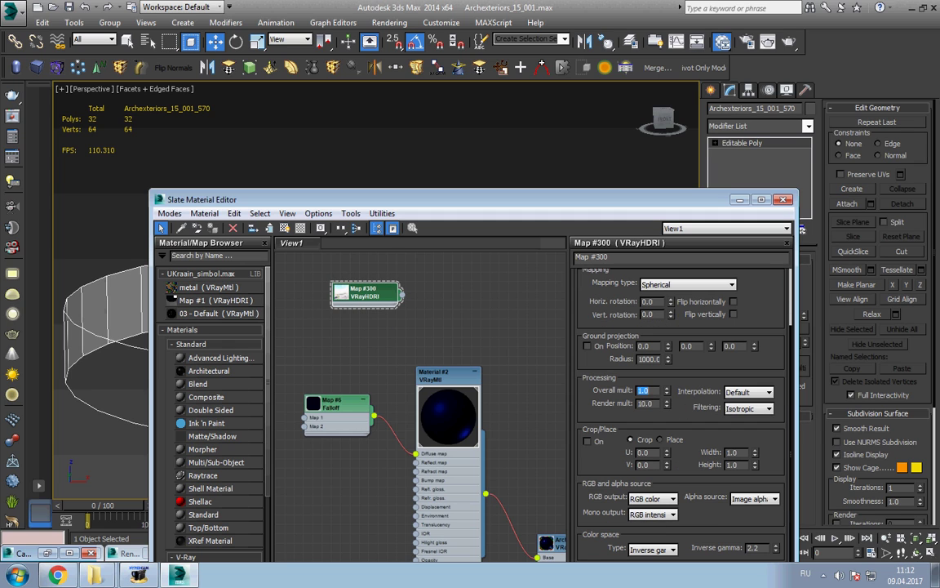
{"action": "left_click", "coordinate": [469, 319]}
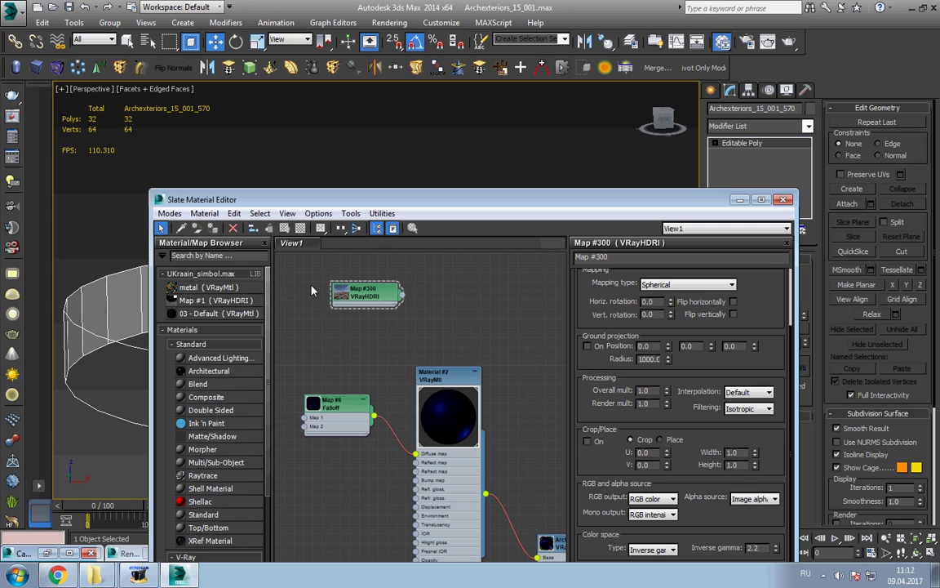
Preview the Map #300 sky panorama, then close the material editor and deselect
{"action": "double_click", "coordinate": [335, 298]}
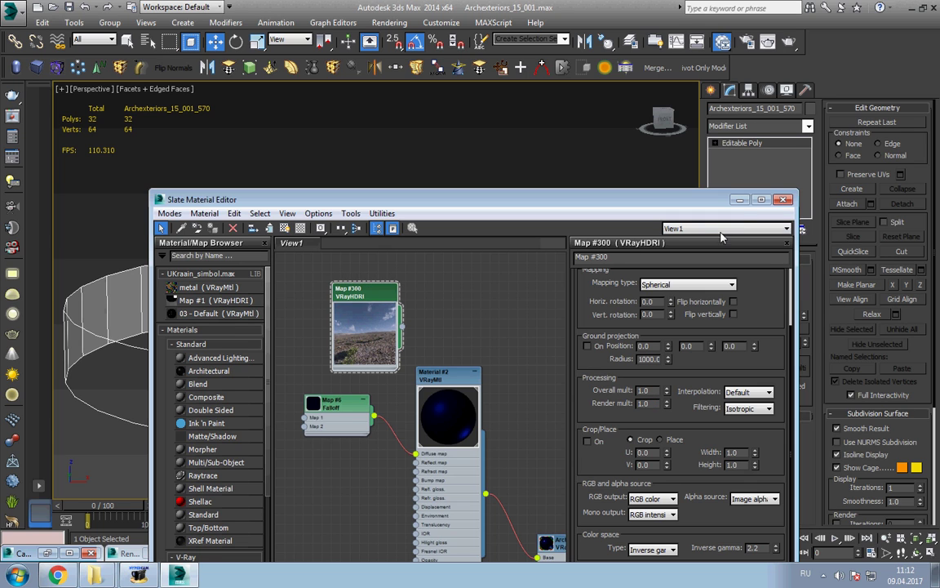
{"action": "left_click", "coordinate": [783, 199]}
{"action": "left_click", "coordinate": [595, 190]}
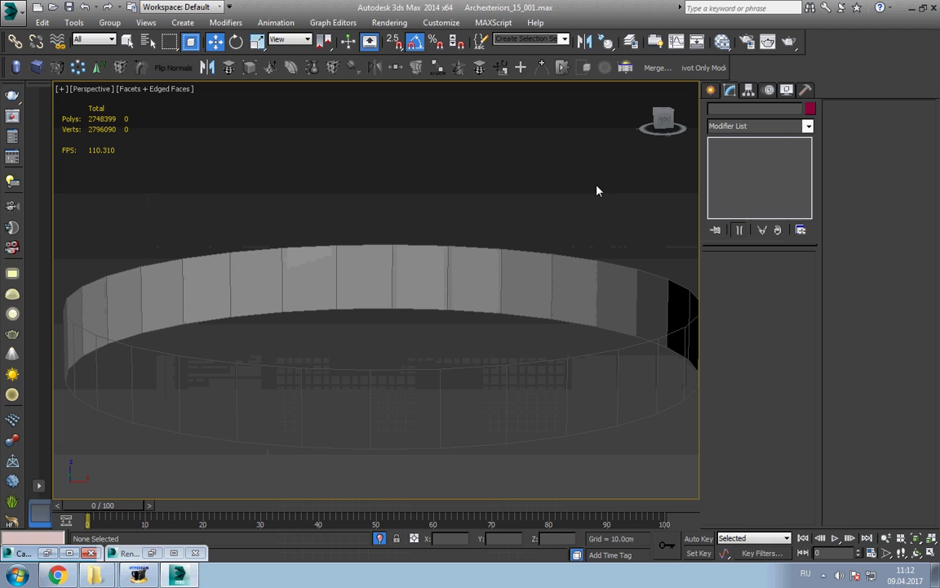
View through Camera001 and run a brief test render, then cancel it and close the frame window
{"action": "key", "text": "c"}
{"action": "double_click", "coordinate": [453, 200]}
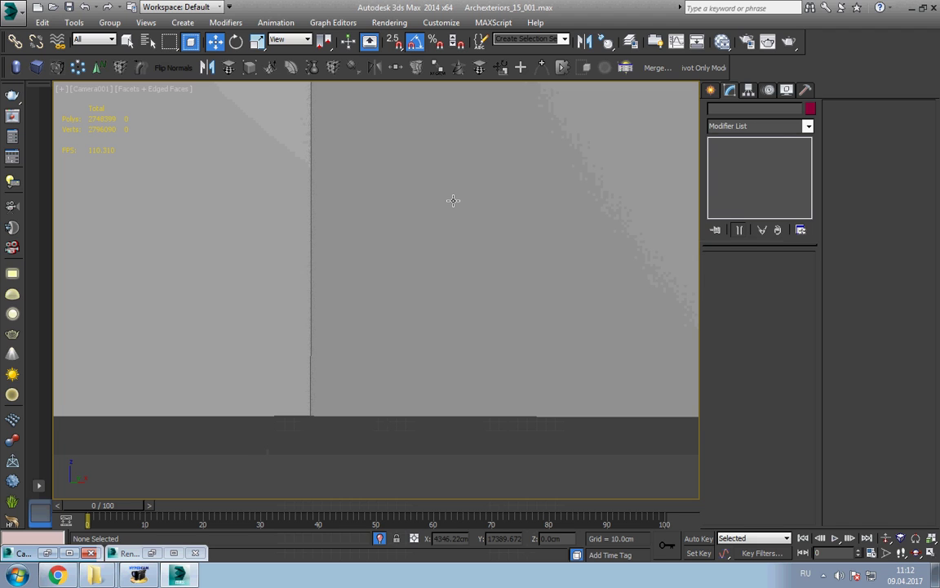
{"action": "key", "text": "shift+q"}
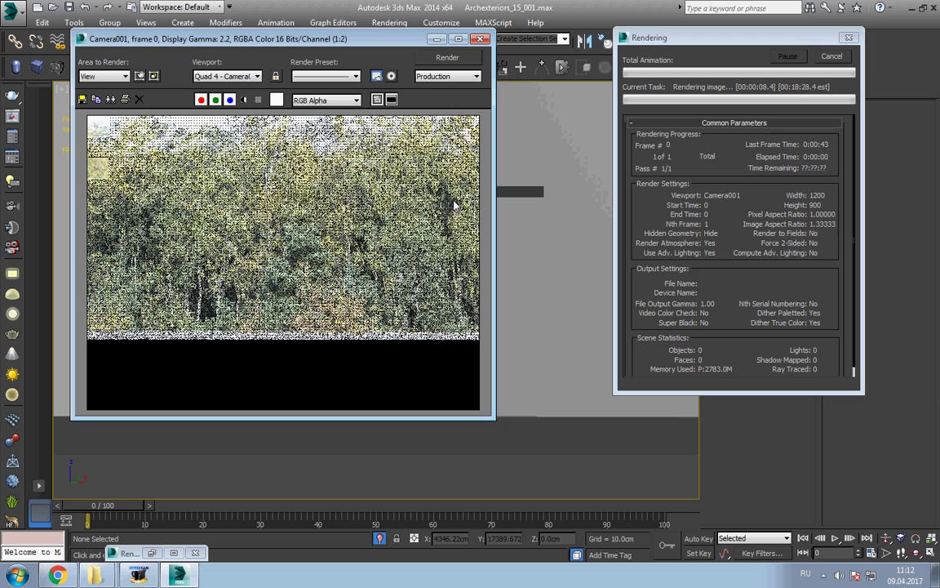
{"action": "left_click", "coordinate": [829, 58]}
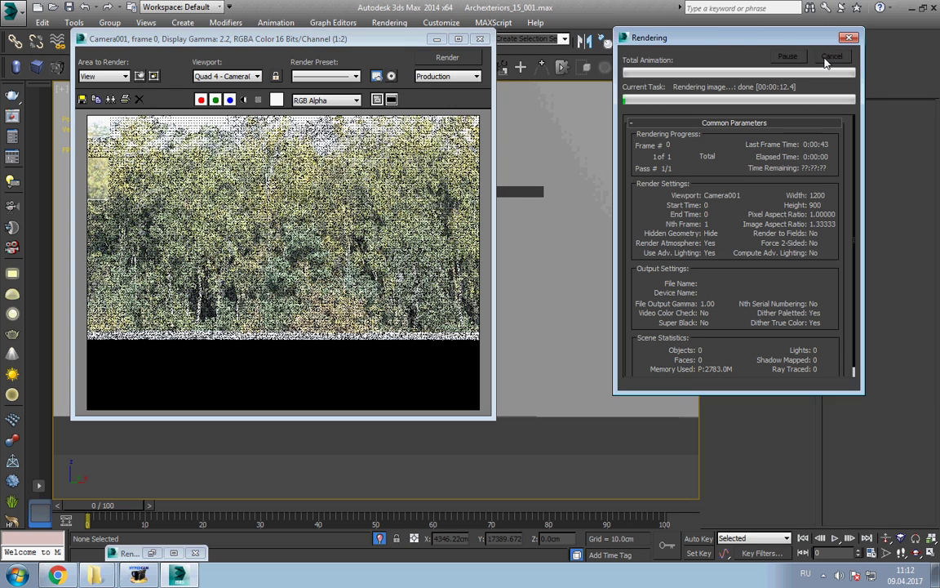
{"action": "left_click", "coordinate": [481, 39]}
{"action": "right_click", "coordinate": [433, 208]}
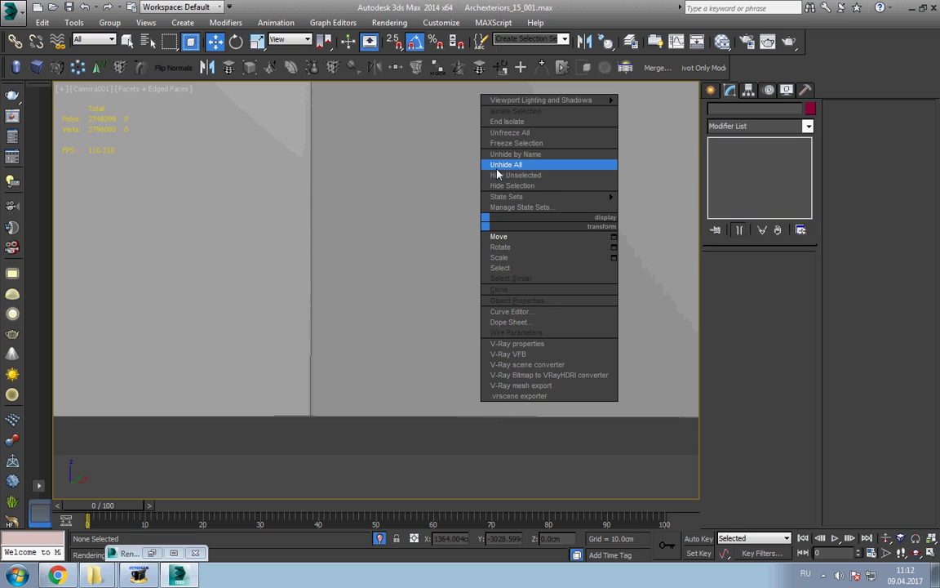
Unhide all objects, show the safe frame, and render Camera001, then cancel and minimize the frame window
{"action": "left_click", "coordinate": [447, 167]}
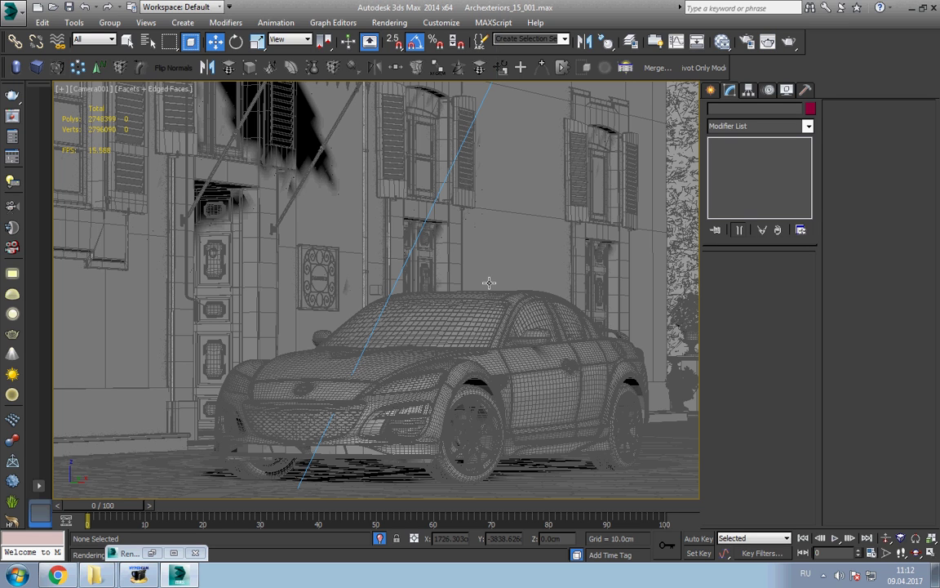
{"action": "key", "text": "shift+f"}
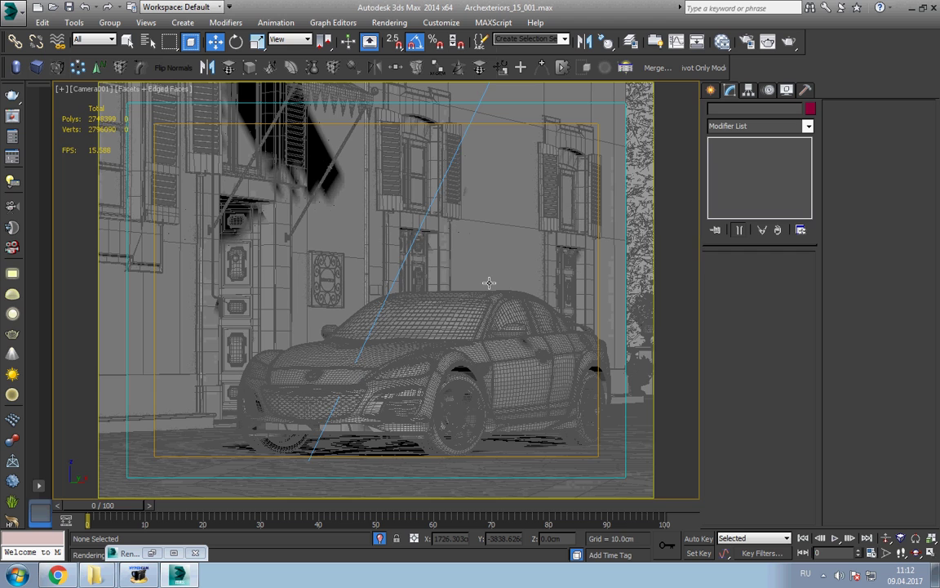
{"action": "key", "text": "shift+q"}
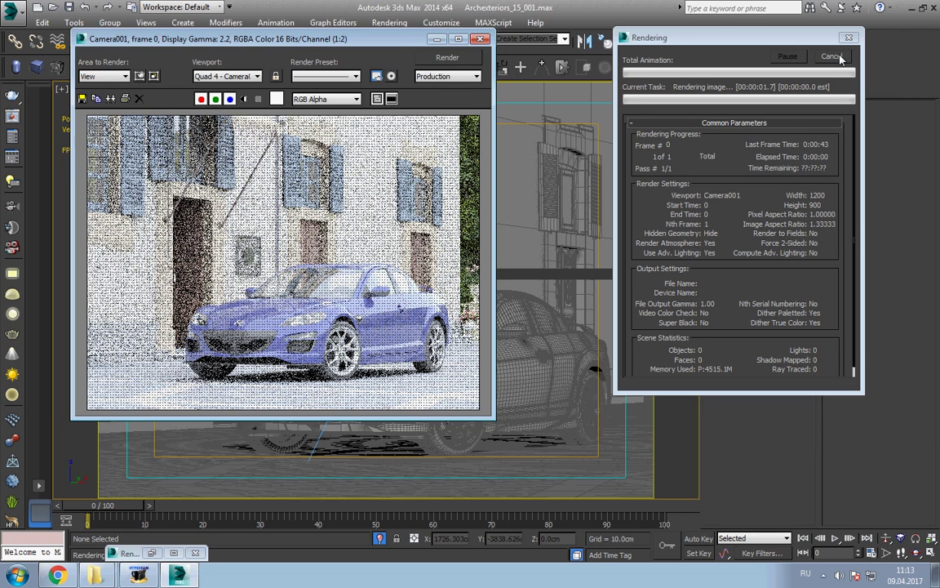
{"action": "left_click", "coordinate": [841, 57]}
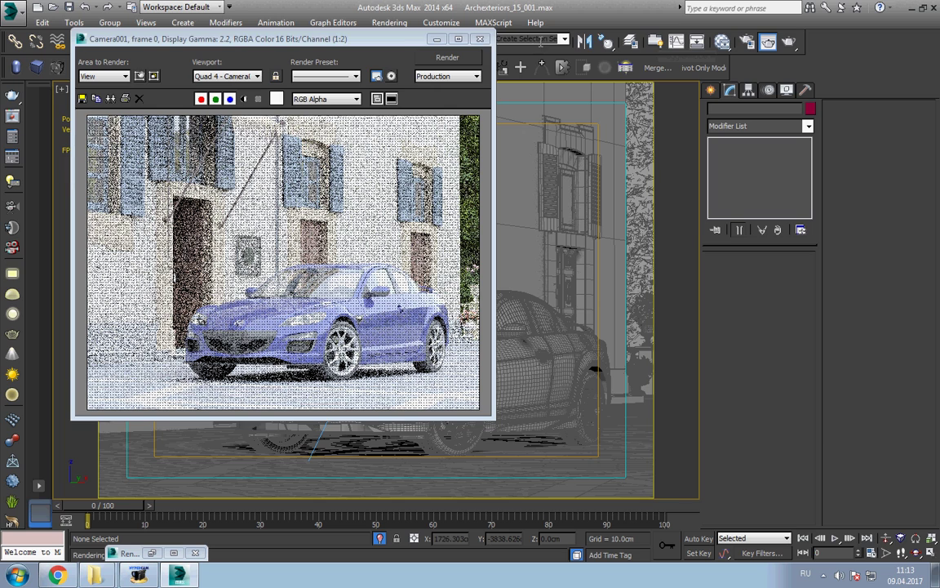
{"action": "left_click", "coordinate": [436, 40]}
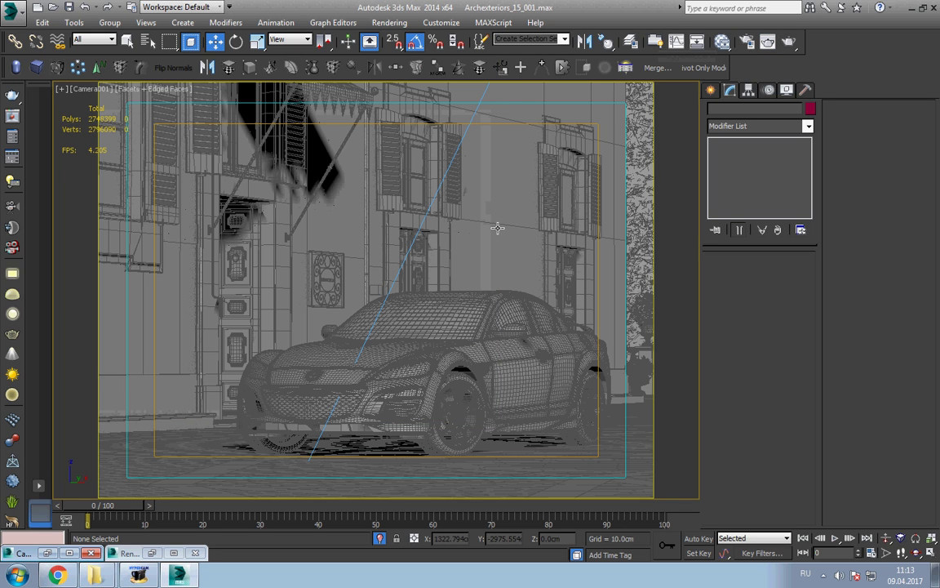
Select the dome light Archexteriors_15_001_120 by name with geometry filtered out of the list
{"action": "left_click", "coordinate": [497, 228]}
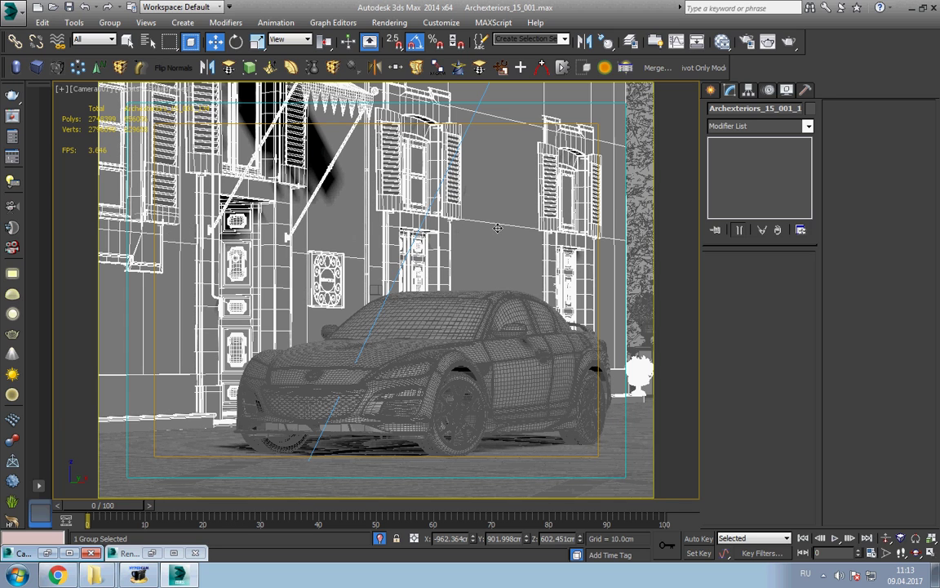
{"action": "key", "text": "h"}
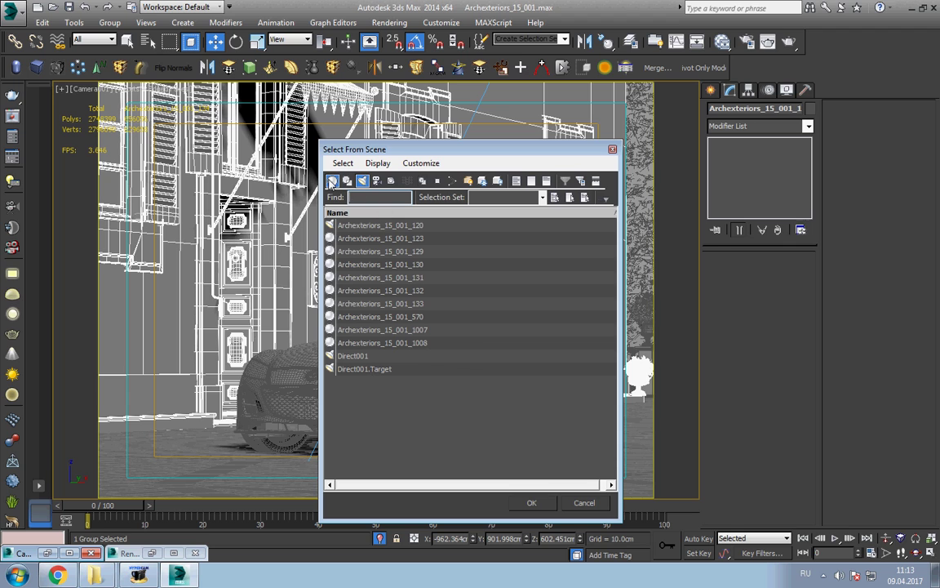
{"action": "left_click", "coordinate": [331, 181]}
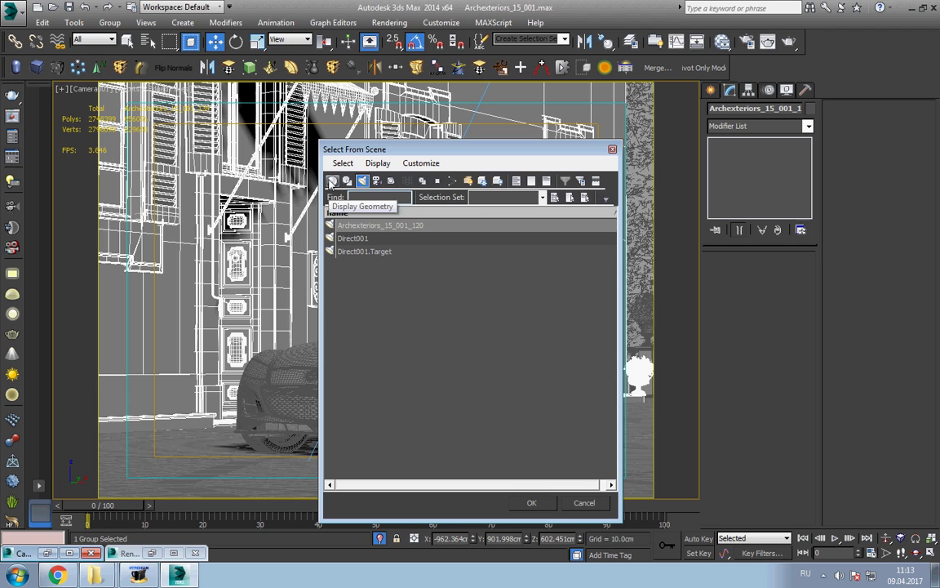
{"action": "double_click", "coordinate": [359, 225]}
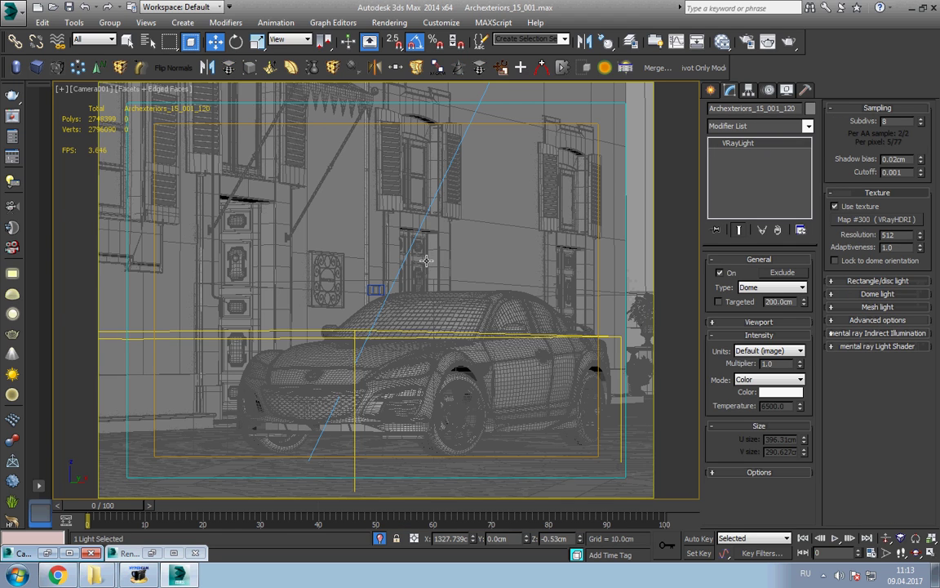
Raise the dome light's intensity multiplier from 1.0 to about 2.0, then deselect it
{"action": "left_click_drag", "start_coordinate": [800, 368], "coordinate": [800, 365]}
{"action": "right_click", "coordinate": [596, 361]}
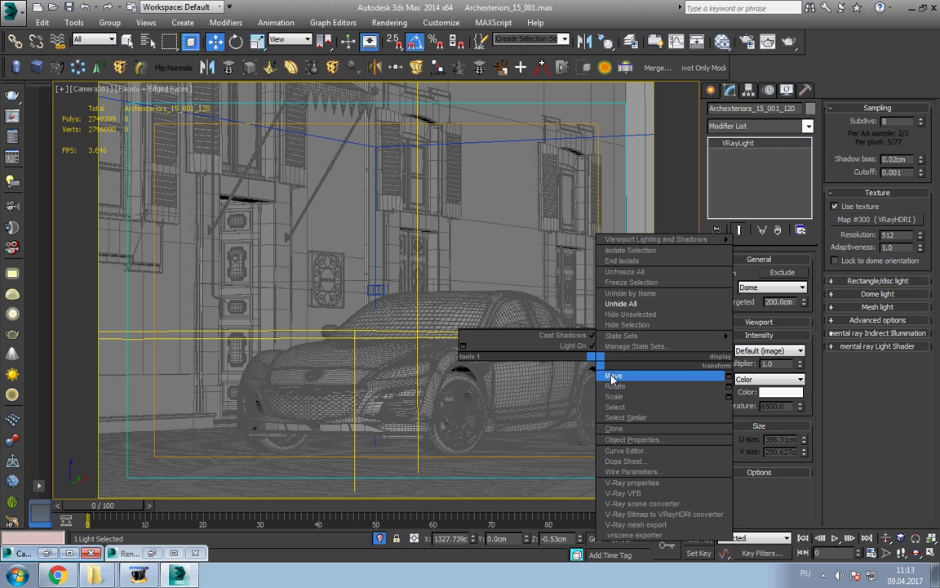
{"action": "left_click", "coordinate": [550, 365]}
{"action": "right_click", "coordinate": [550, 365]}
{"action": "left_click", "coordinate": [560, 378]}
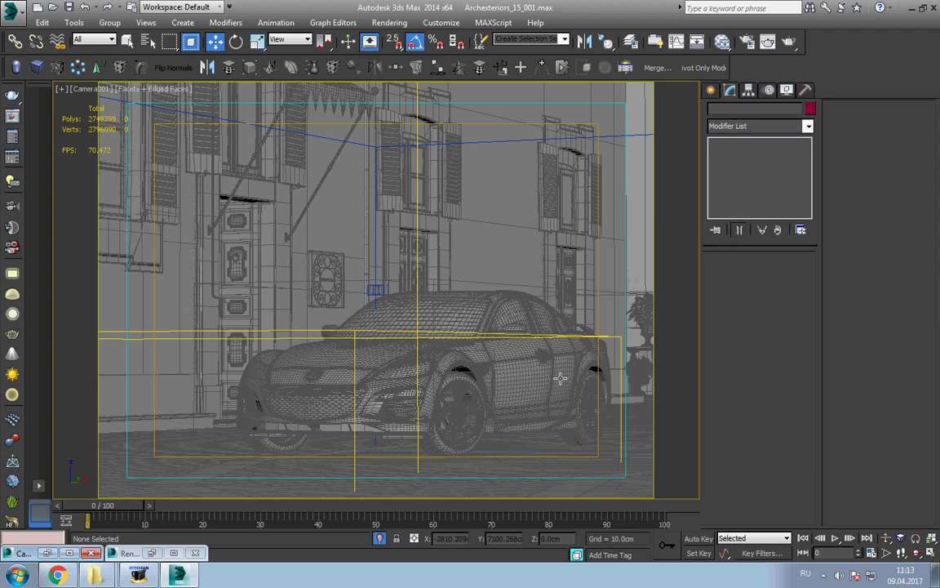
Render the Camera001 view with the adjusted dome lighting
{"action": "key", "text": "shift+q"}
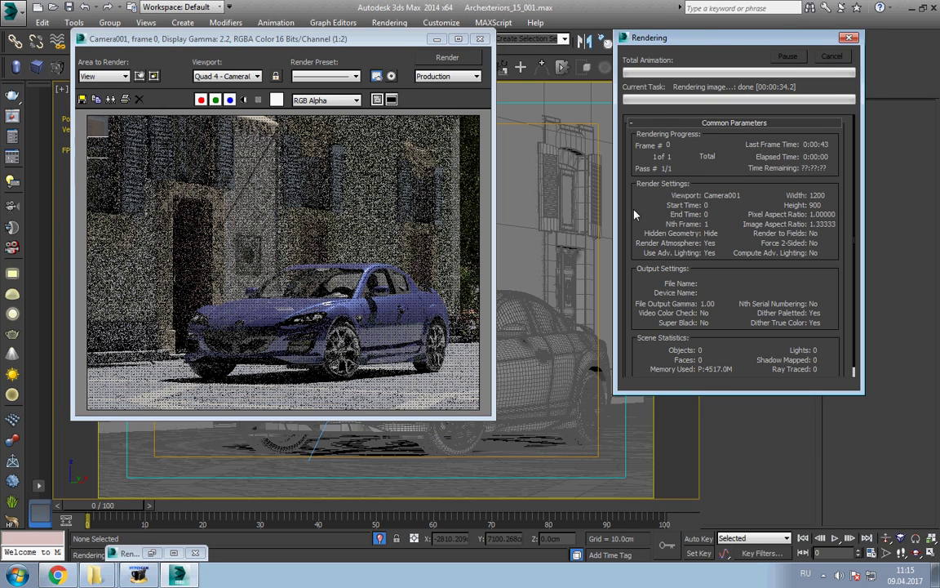
Close the render progress dialog and open Render Setup's V-Ray settings
{"action": "left_click", "coordinate": [832, 58]}
{"action": "right_click", "coordinate": [599, 235]}
{"action": "left_click", "coordinate": [608, 251]}
{"action": "key", "text": "F10"}
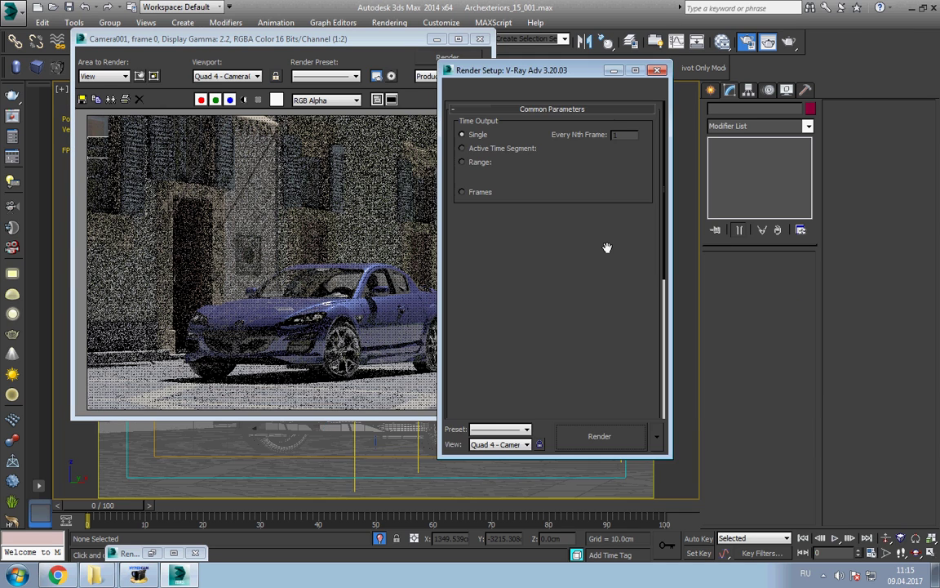
{"action": "left_click", "coordinate": [569, 88]}
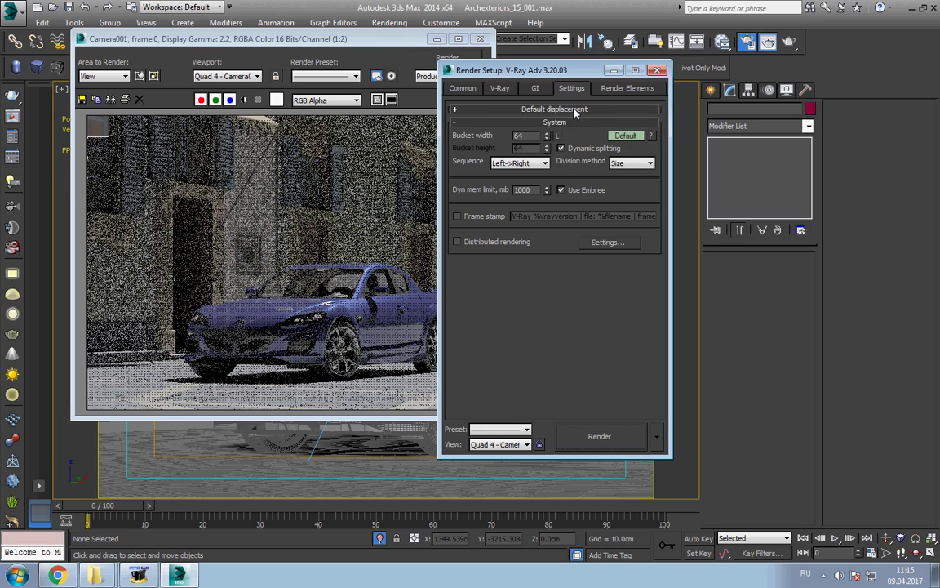
Set V-Ray System to Static default geometry with a 4000 MB dynamic memory limit, then render
{"action": "left_click", "coordinate": [626, 135]}
{"action": "left_click", "coordinate": [543, 221]}
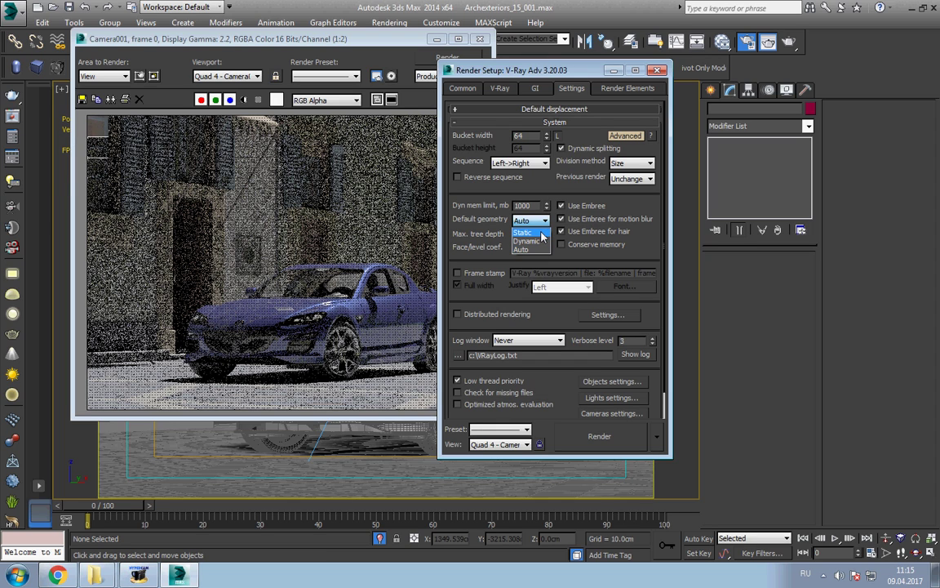
{"action": "left_click", "coordinate": [543, 234]}
{"action": "double_click", "coordinate": [534, 205]}
{"action": "type", "text": "4"}
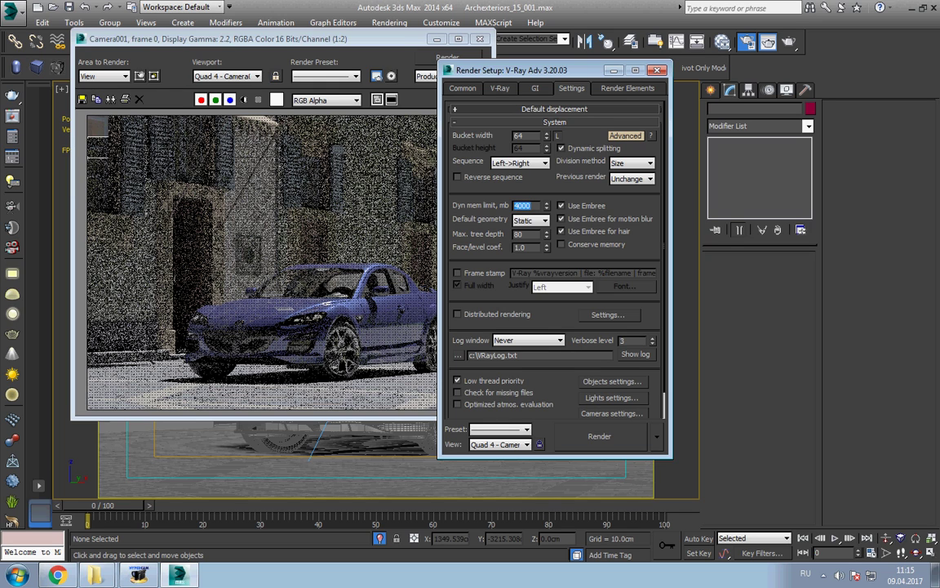
{"action": "key", "text": "Return"}
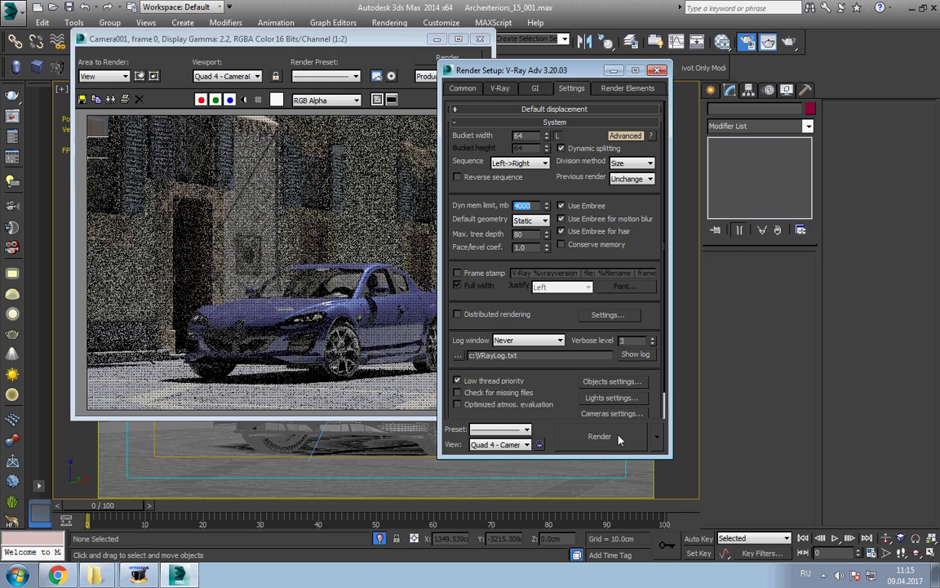
{"action": "left_click", "coordinate": [619, 439]}
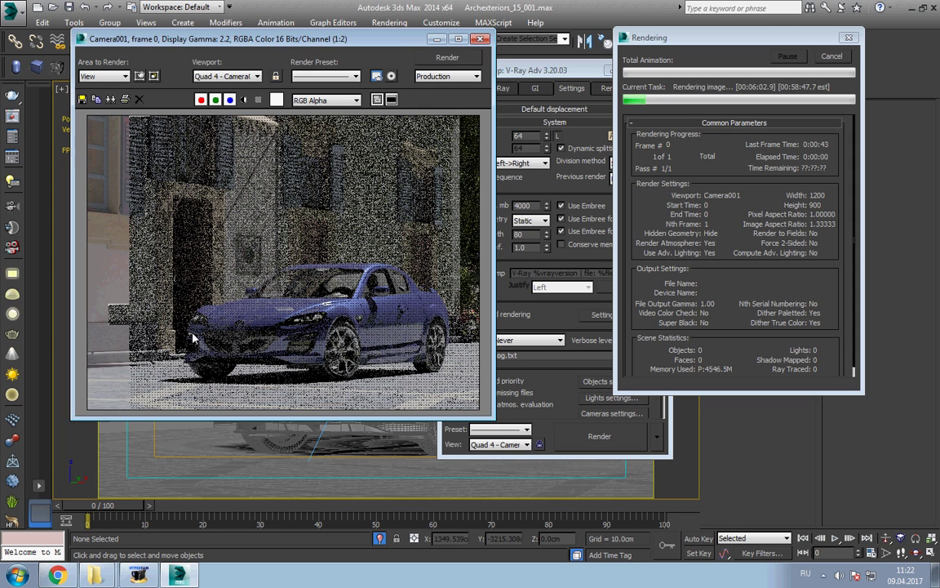
Zoom the frame buffer in and out to inspect the early render progress
{"action": "scroll", "coordinate": [107, 347], "scroll_direction": "up", "scroll_amount": 1}
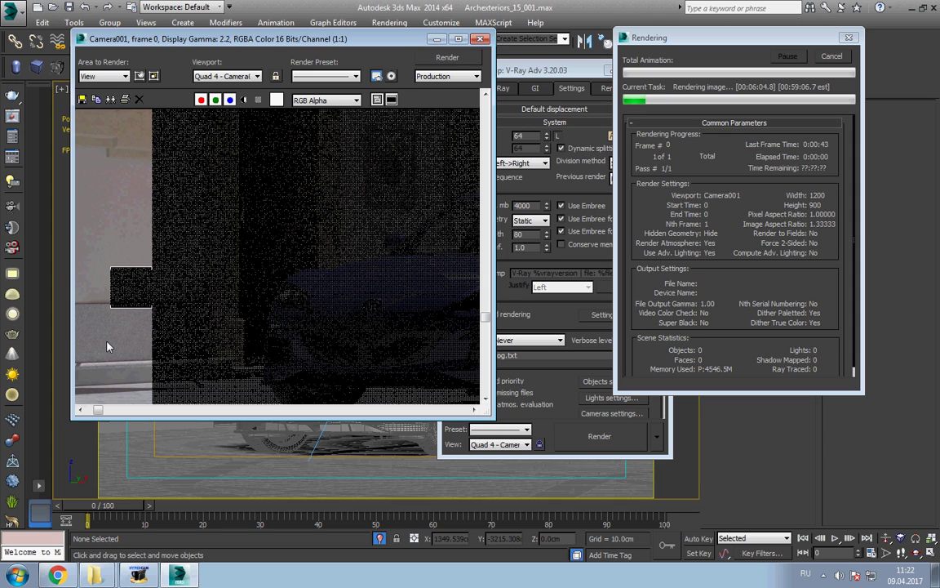
{"action": "scroll", "coordinate": [106, 347], "scroll_direction": "down", "scroll_amount": 1}
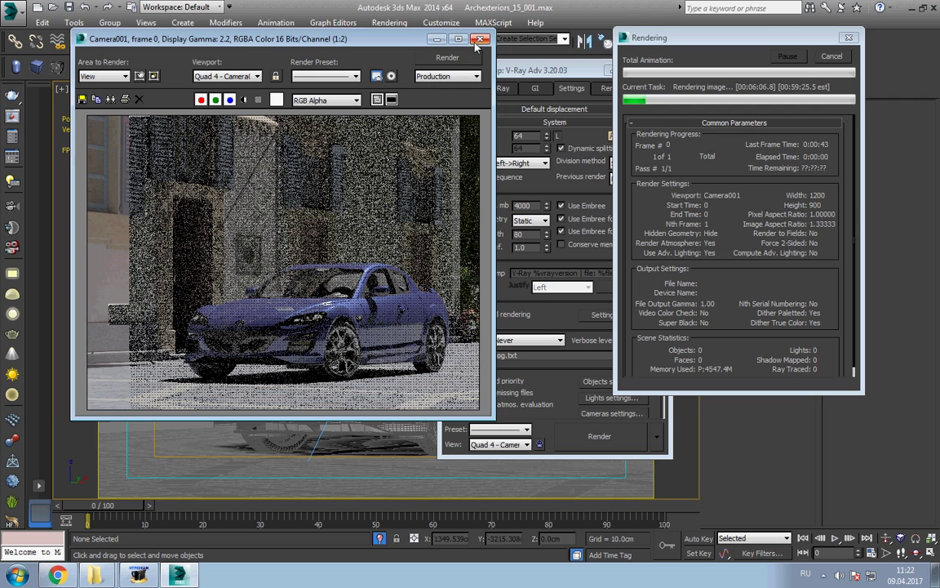
Widen the rendered-frame window to show the whole car and zoom to check progress
{"action": "mouse_move", "coordinate": [493, 418]}
{"action": "left_mouse_down"}
{"action": "mouse_move", "coordinate": [577, 419]}
{"action": "mouse_move", "coordinate": [627, 518]}
{"action": "left_mouse_up"}
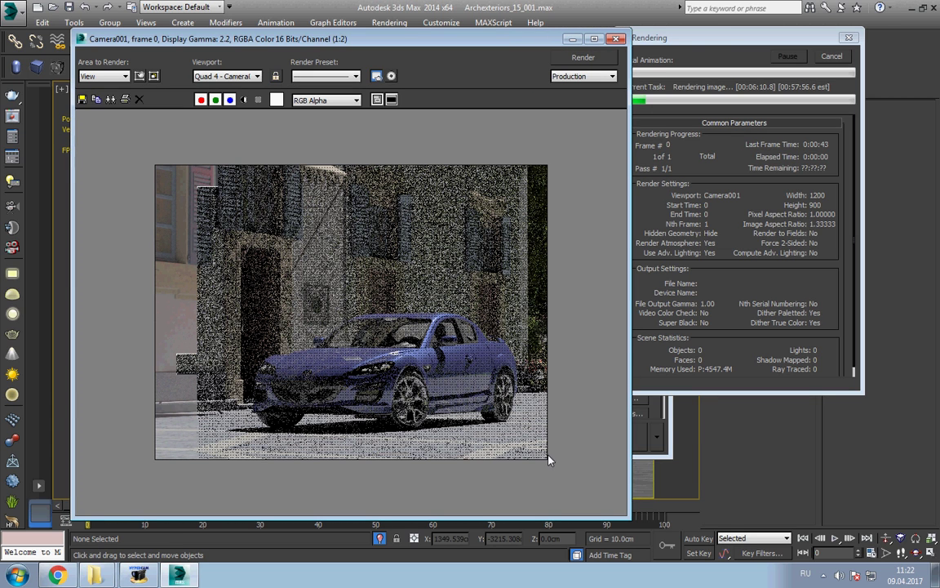
{"action": "scroll", "coordinate": [385, 403], "scroll_direction": "up", "scroll_amount": 1}
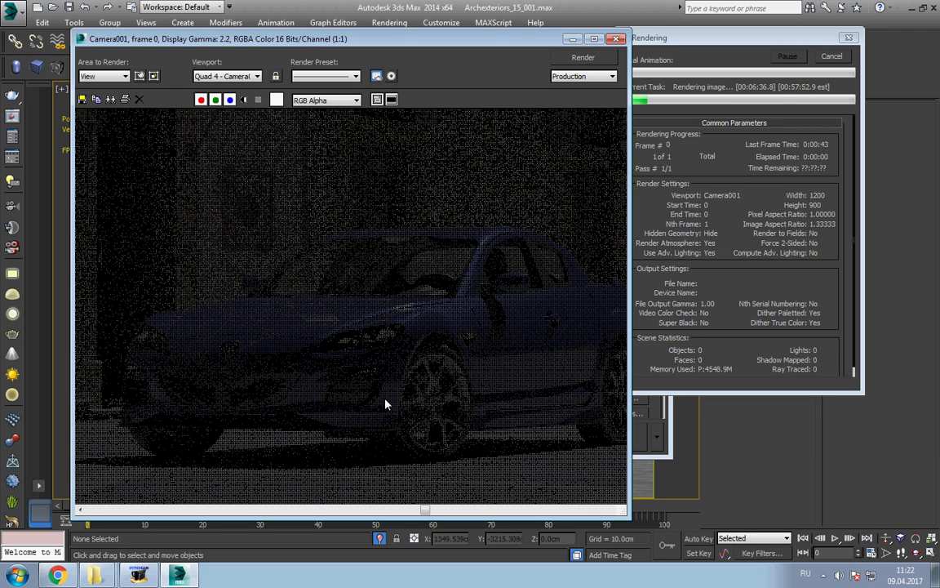
{"action": "scroll", "coordinate": [386, 404], "scroll_direction": "down", "scroll_amount": 1}
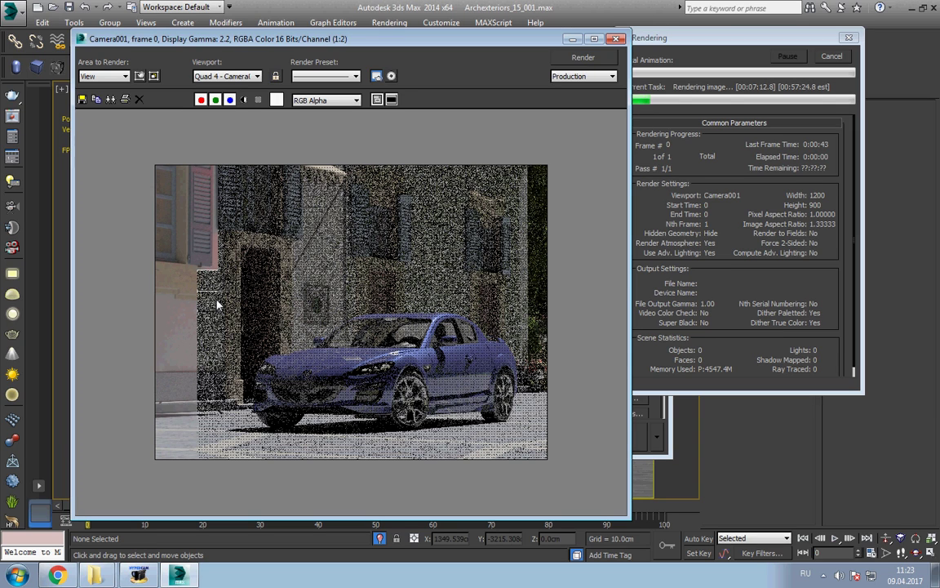
{"action": "scroll", "coordinate": [160, 309], "scroll_direction": "up", "scroll_amount": 1}
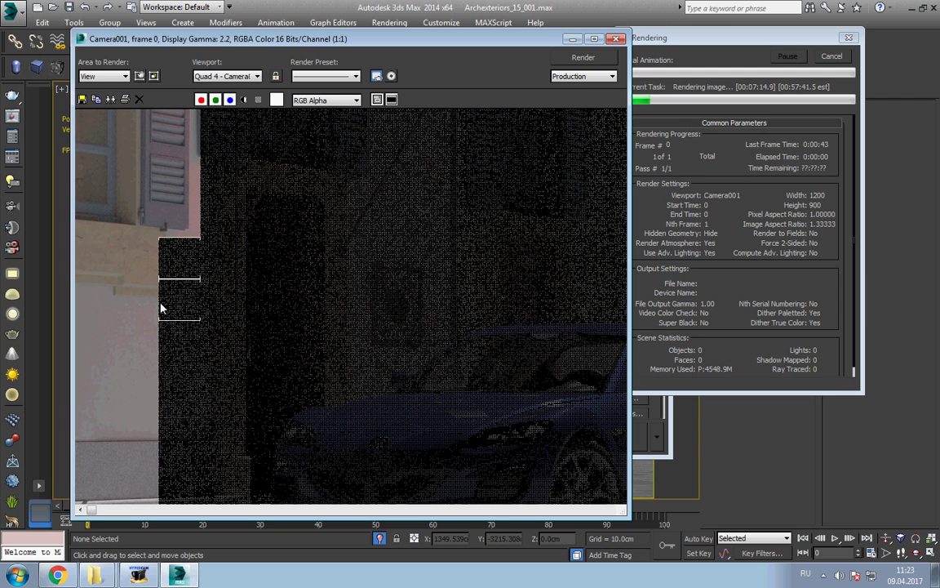
{"action": "scroll", "coordinate": [160, 309], "scroll_direction": "down", "scroll_amount": 1}
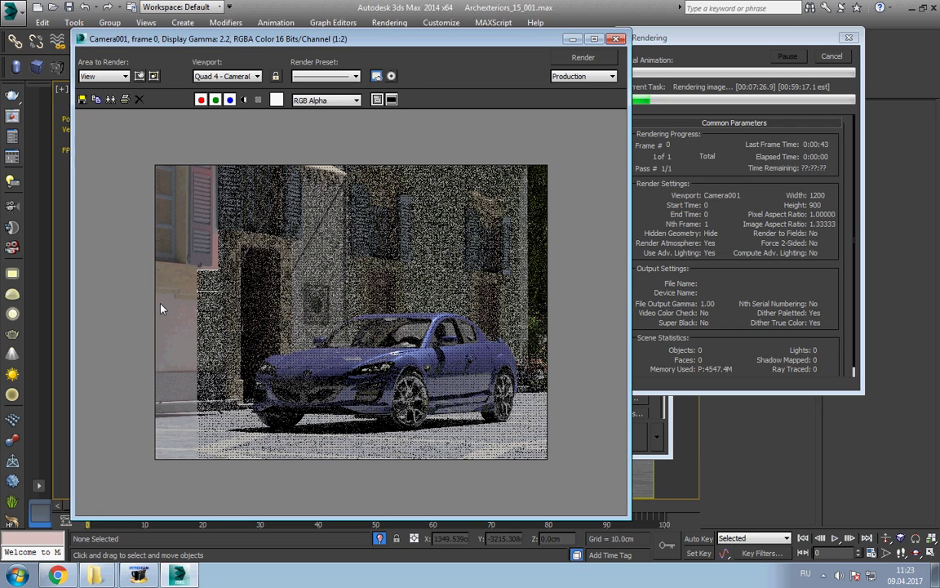
Pause the screen recording and hide the recorder window
{"action": "key", "text": "alt+shift"}
{"action": "left_click", "coordinate": [145, 577]}
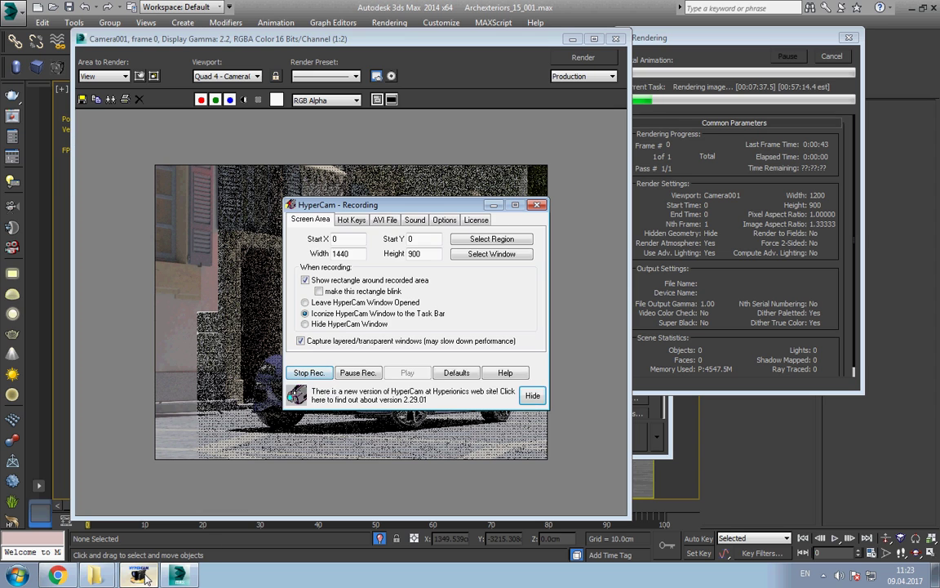
{"action": "left_click", "coordinate": [343, 373]}
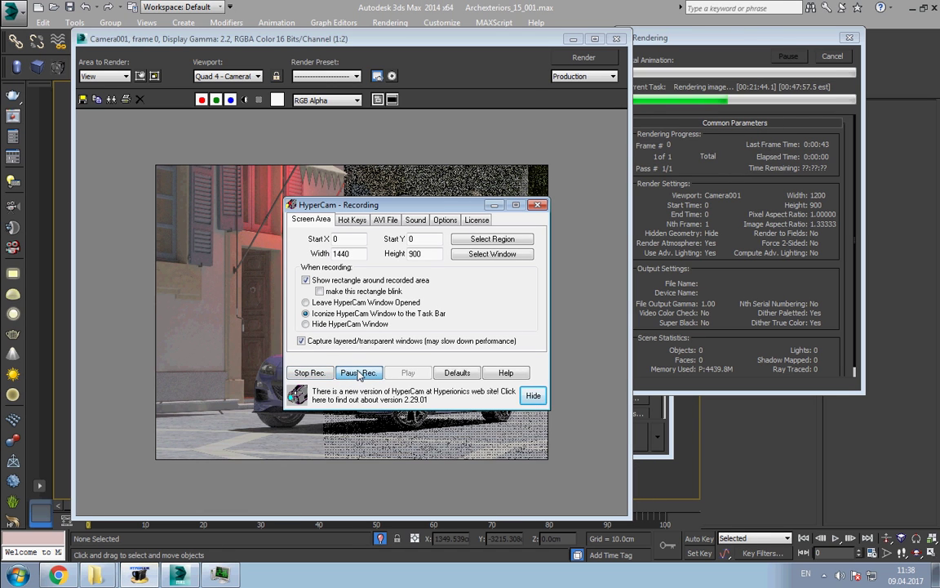
{"action": "left_click", "coordinate": [498, 205]}
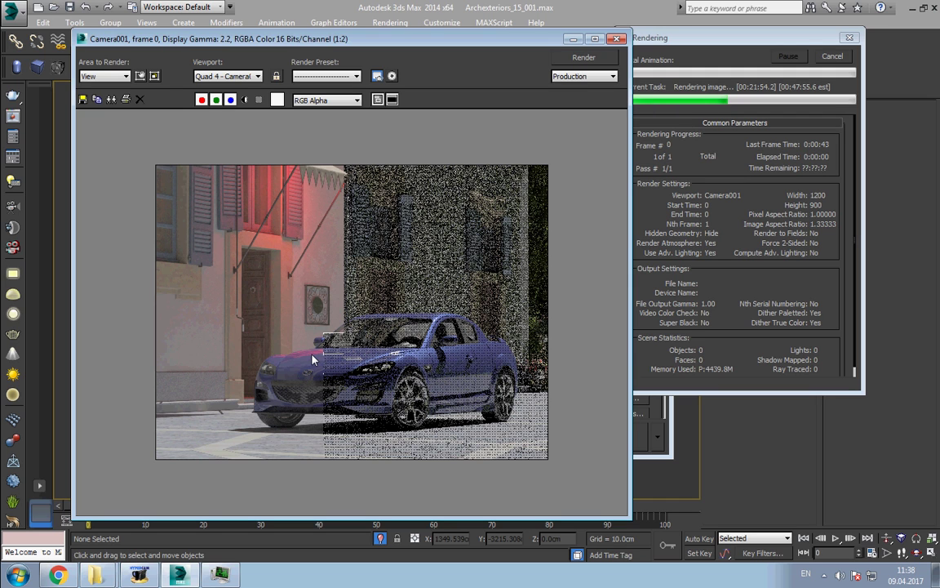
{"action": "scroll", "coordinate": [312, 360], "scroll_direction": "up", "scroll_amount": 1}
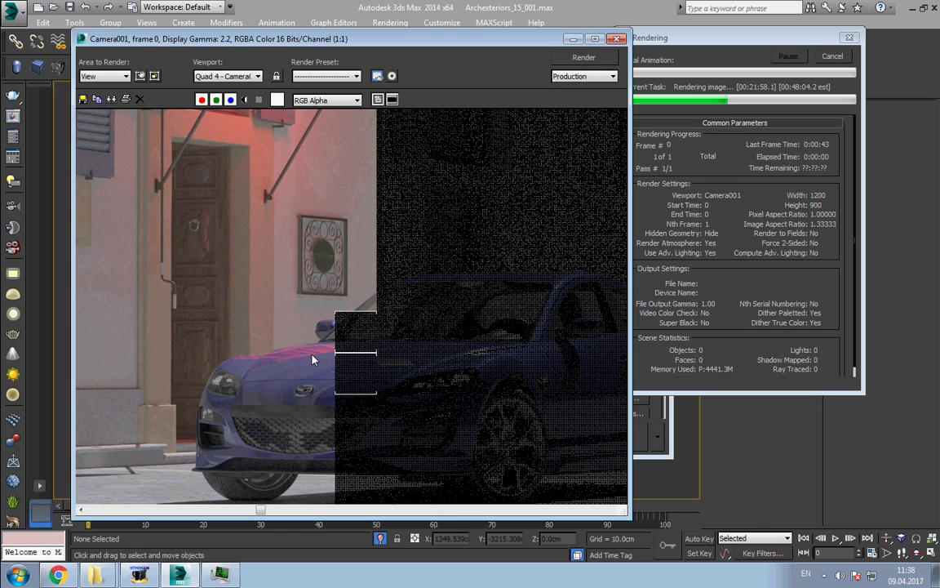
{"action": "scroll", "coordinate": [312, 360], "scroll_direction": "down", "scroll_amount": 1}
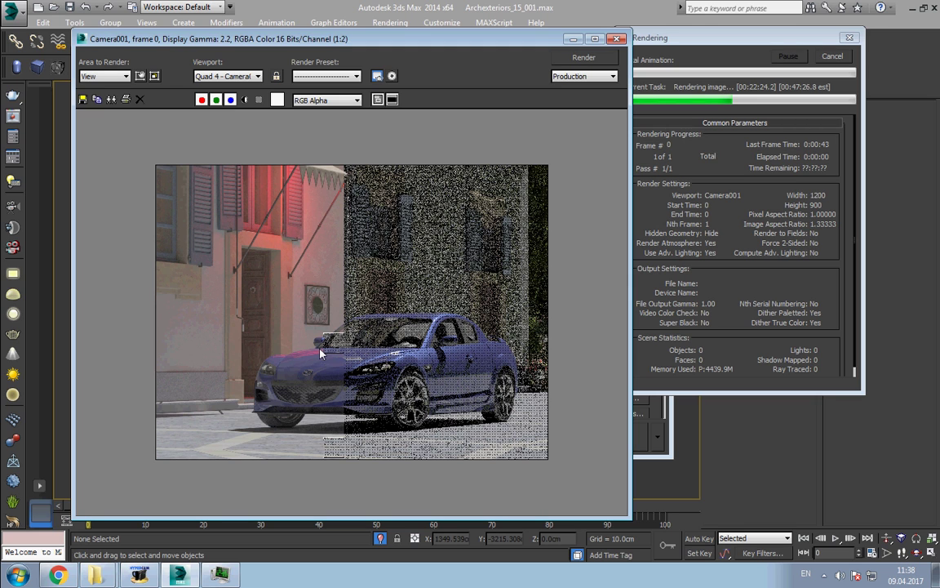
{"action": "scroll", "coordinate": [308, 357], "scroll_direction": "up", "scroll_amount": 1}
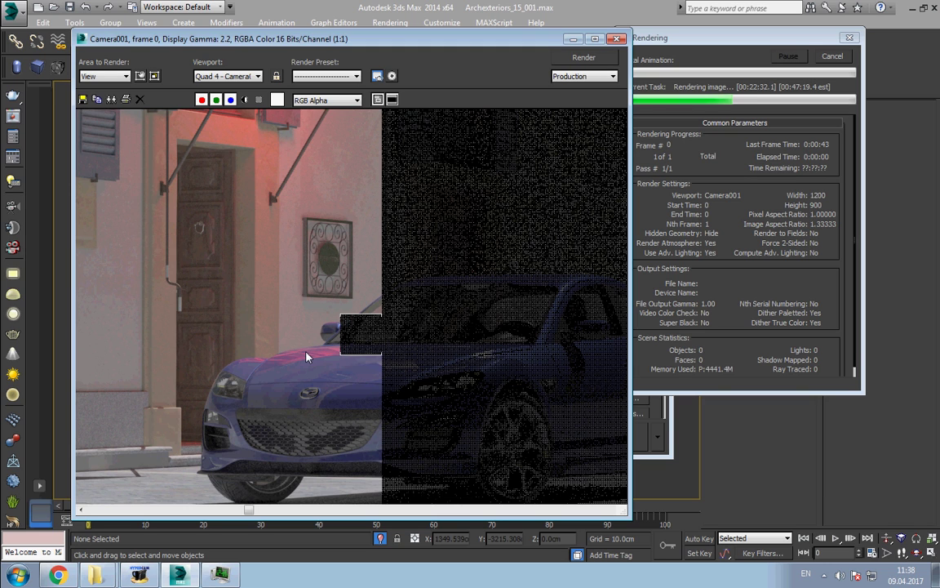
{"action": "scroll", "coordinate": [307, 357], "scroll_direction": "down", "scroll_amount": 1}
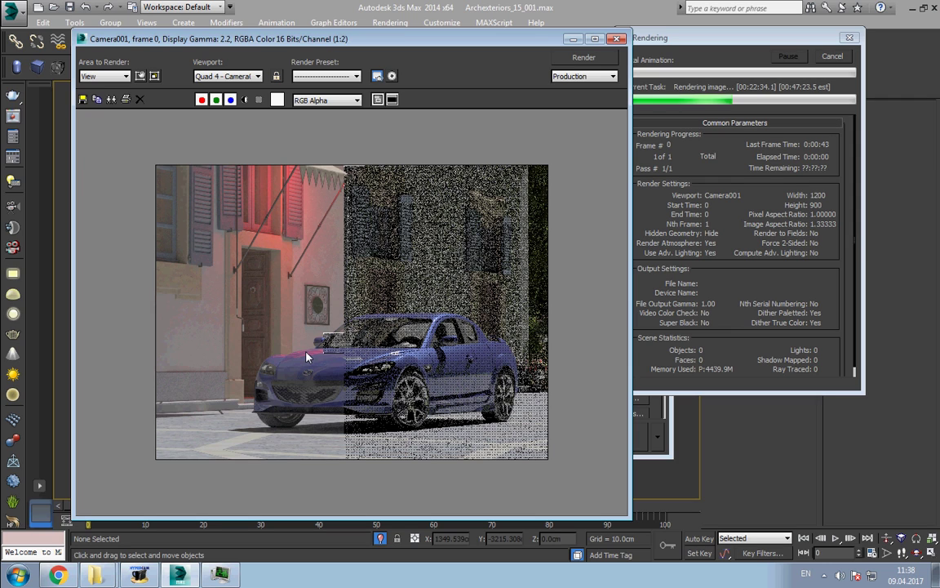
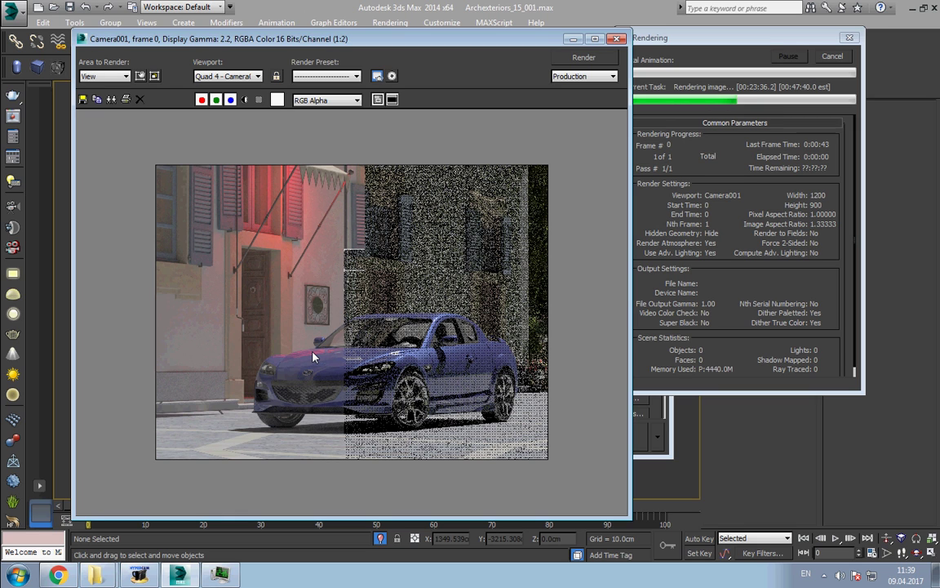
Zoom the render frame buffer in and out, then nudge the render progress window aside
{"action": "scroll", "coordinate": [302, 380], "scroll_direction": "up", "scroll_amount": 1}
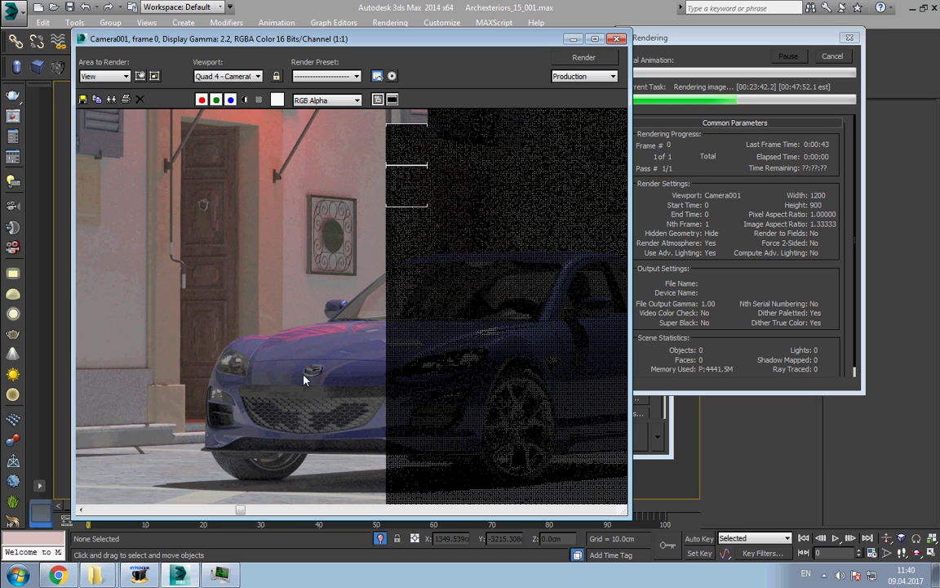
{"action": "scroll", "coordinate": [302, 379], "scroll_direction": "down", "scroll_amount": 1}
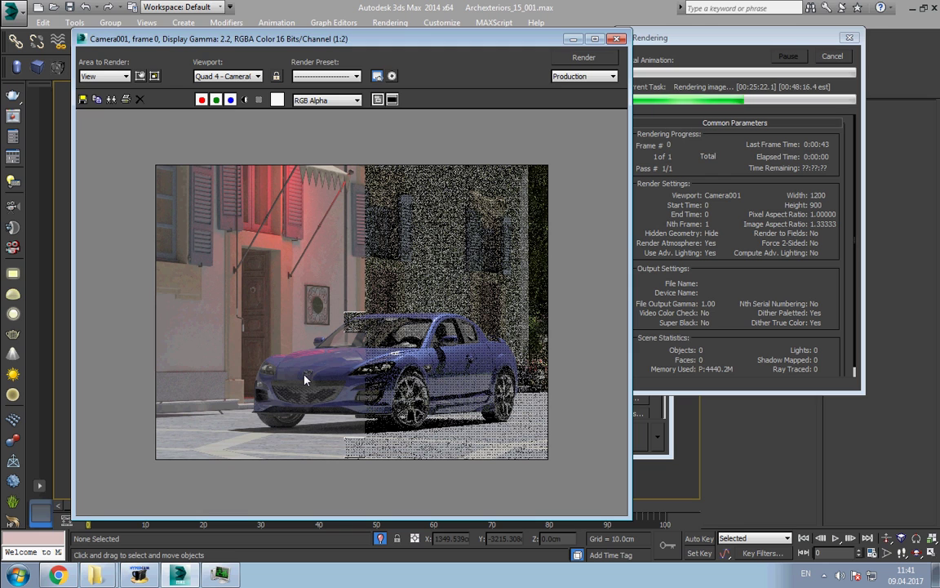
{"action": "scroll", "coordinate": [338, 439], "scroll_direction": "up", "scroll_amount": 1}
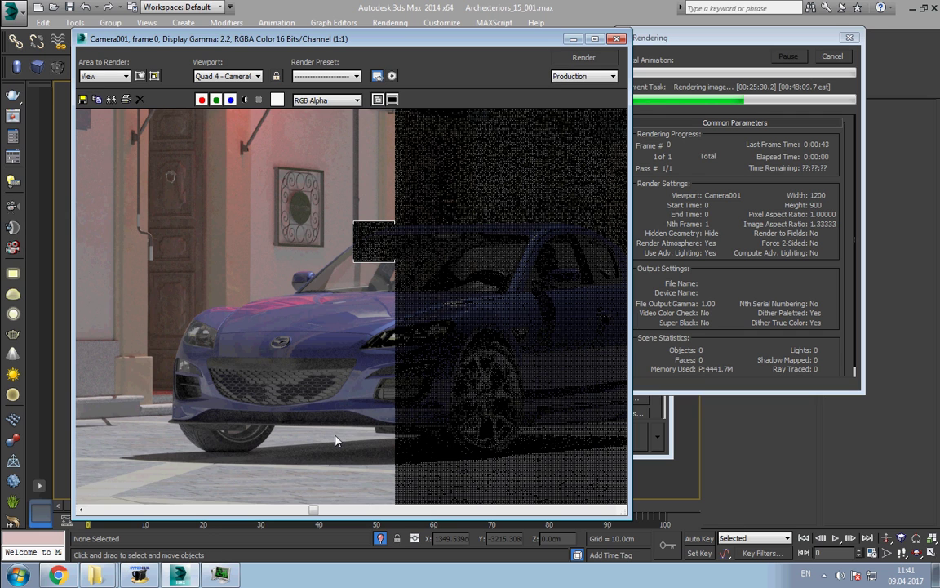
{"action": "scroll", "coordinate": [335, 441], "scroll_direction": "down", "scroll_amount": 1}
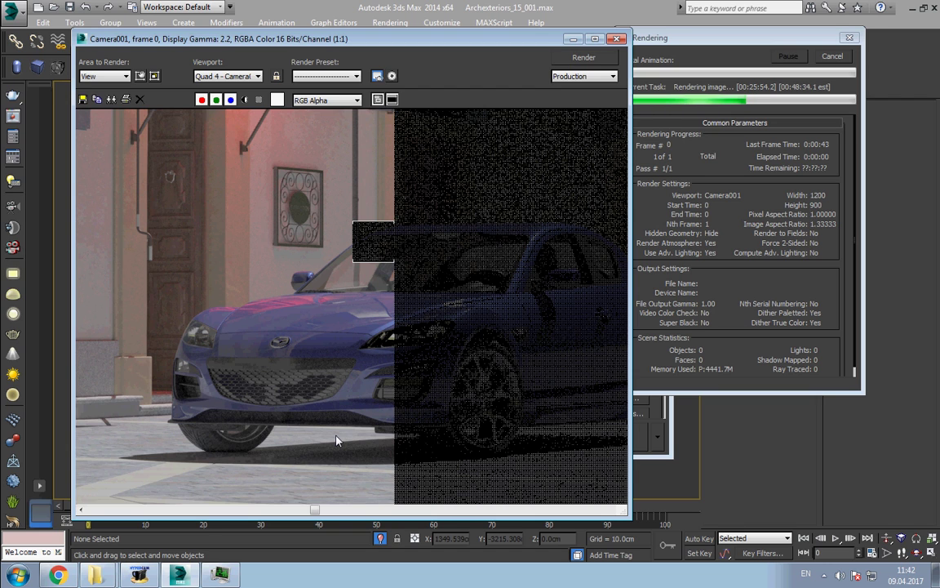
{"action": "scroll", "coordinate": [336, 441], "scroll_direction": "down", "scroll_amount": 1}
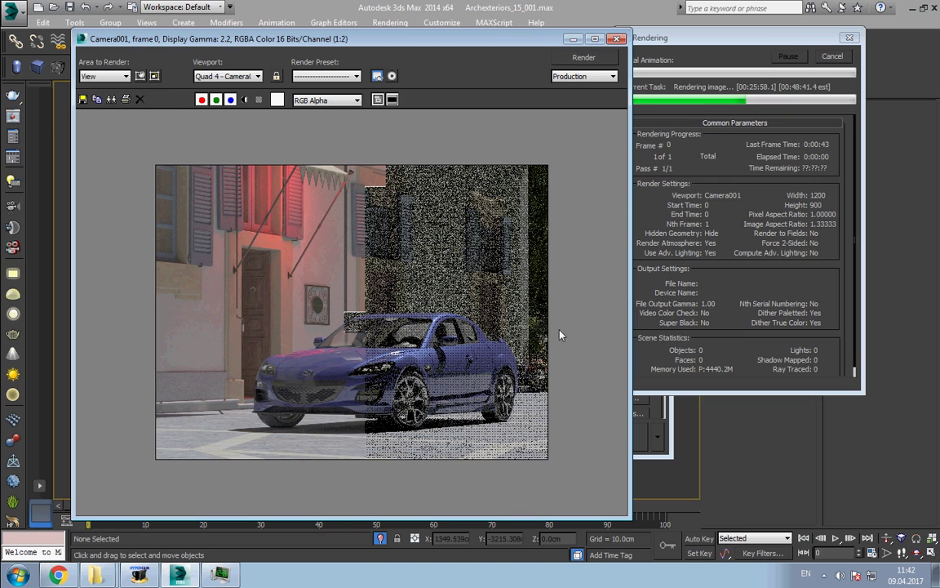
{"action": "left_click_drag", "start_coordinate": [721, 37], "coordinate": [767, 41]}
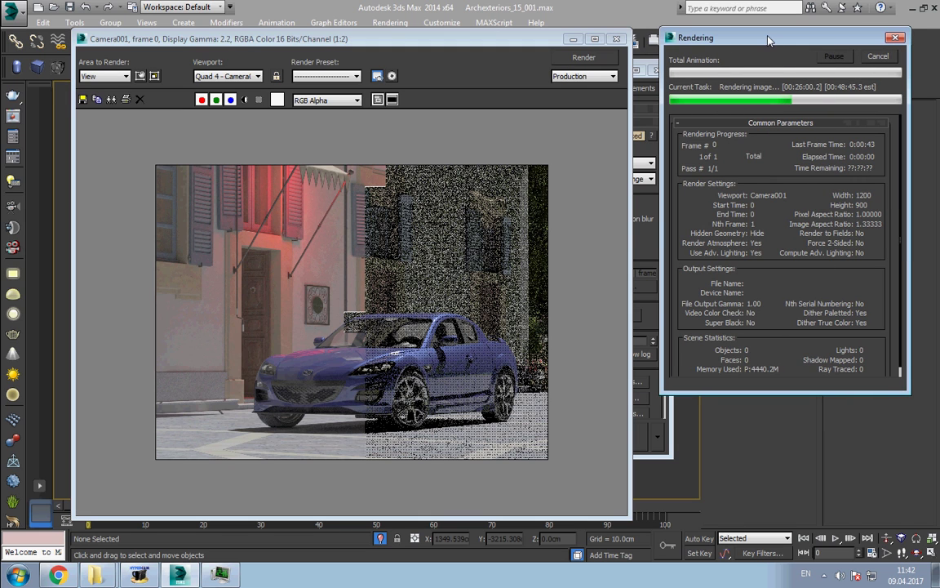
Set 3dsmax.exe to Normal priority in Windows Task Manager and minimize it
{"action": "right_click", "coordinate": [614, 575]}
{"action": "left_click", "coordinate": [633, 532]}
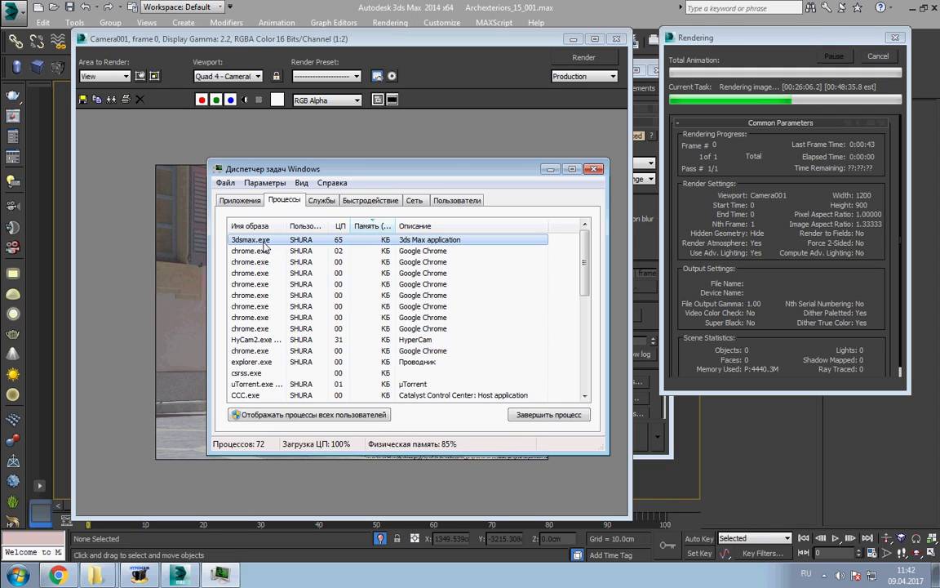
{"action": "right_click", "coordinate": [263, 245]}
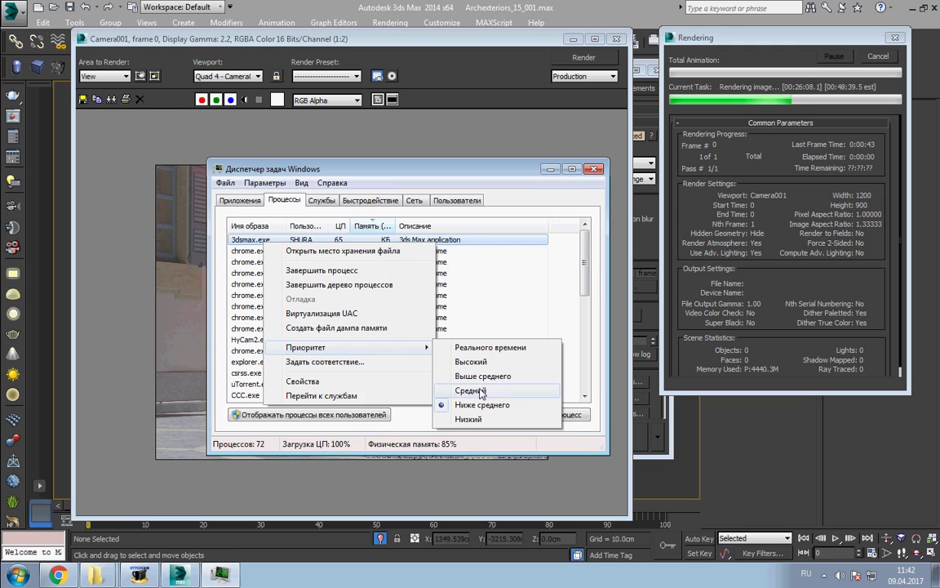
{"action": "left_click", "coordinate": [481, 391]}
{"action": "left_click", "coordinate": [473, 303]}
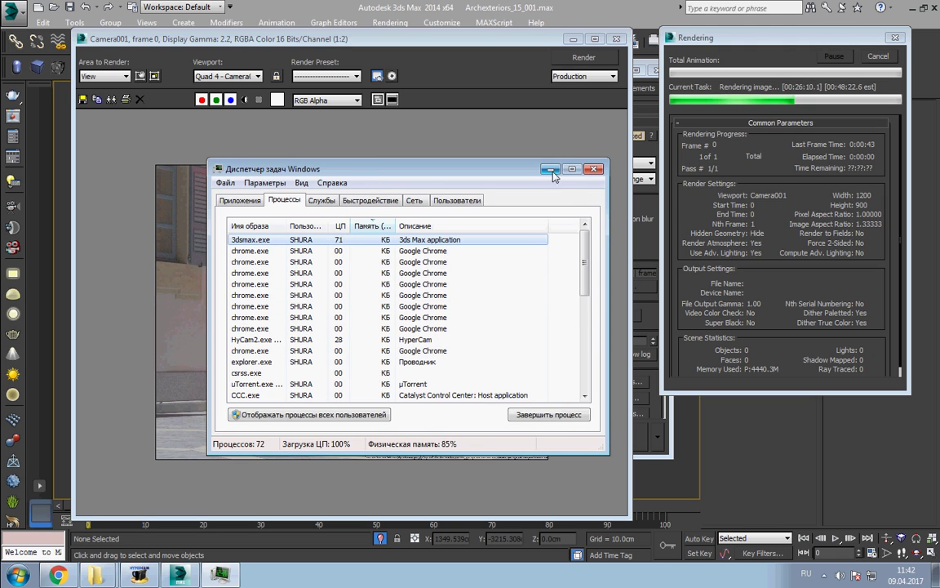
{"action": "left_click", "coordinate": [551, 170]}
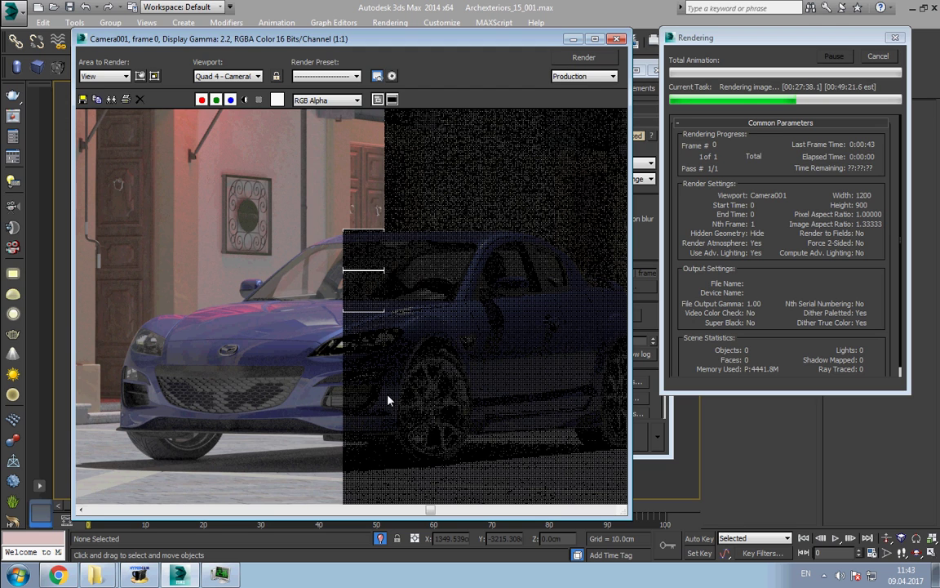
Zoom the frame buffer, then restore the HyperCam Recording window from the taskbar
{"action": "scroll", "coordinate": [387, 400], "scroll_direction": "down", "scroll_amount": 1}
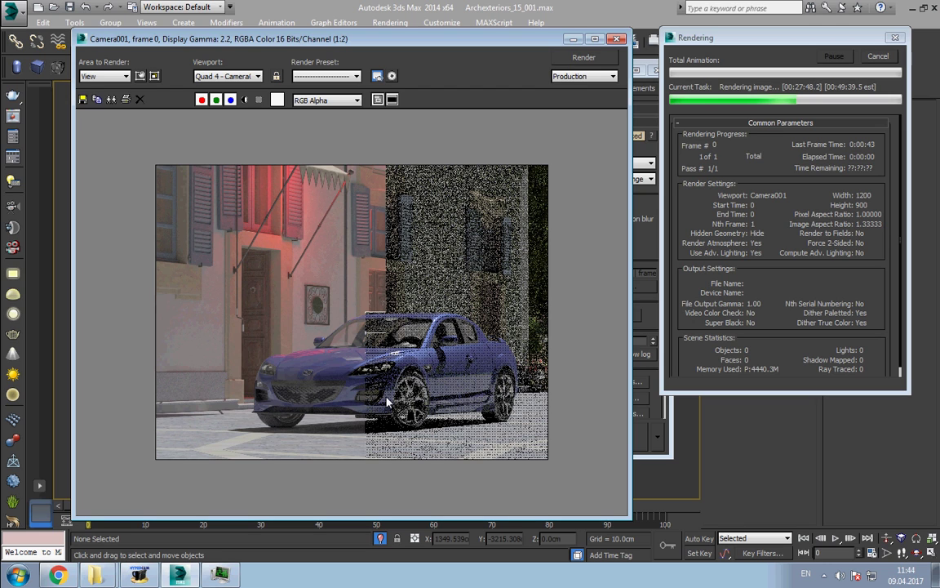
{"action": "left_click", "coordinate": [140, 575]}
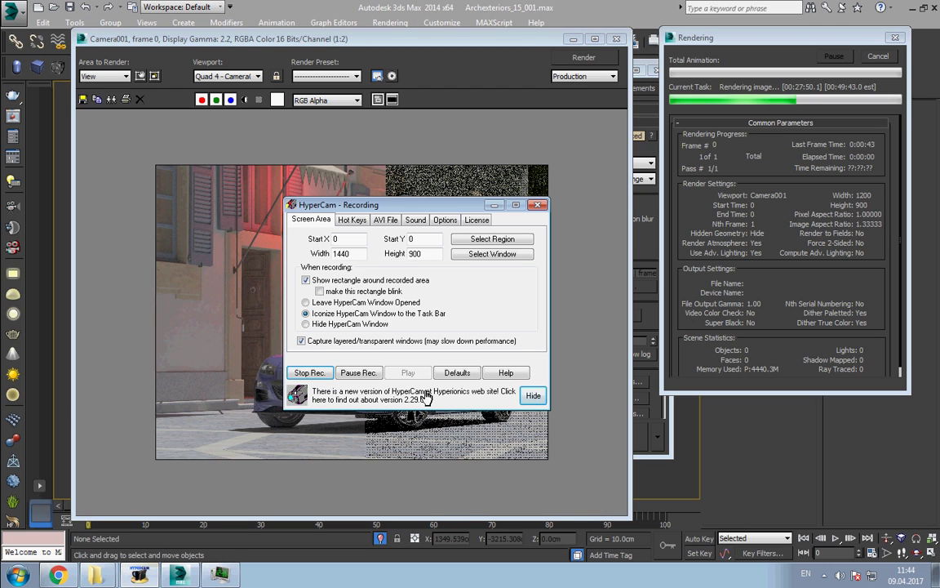